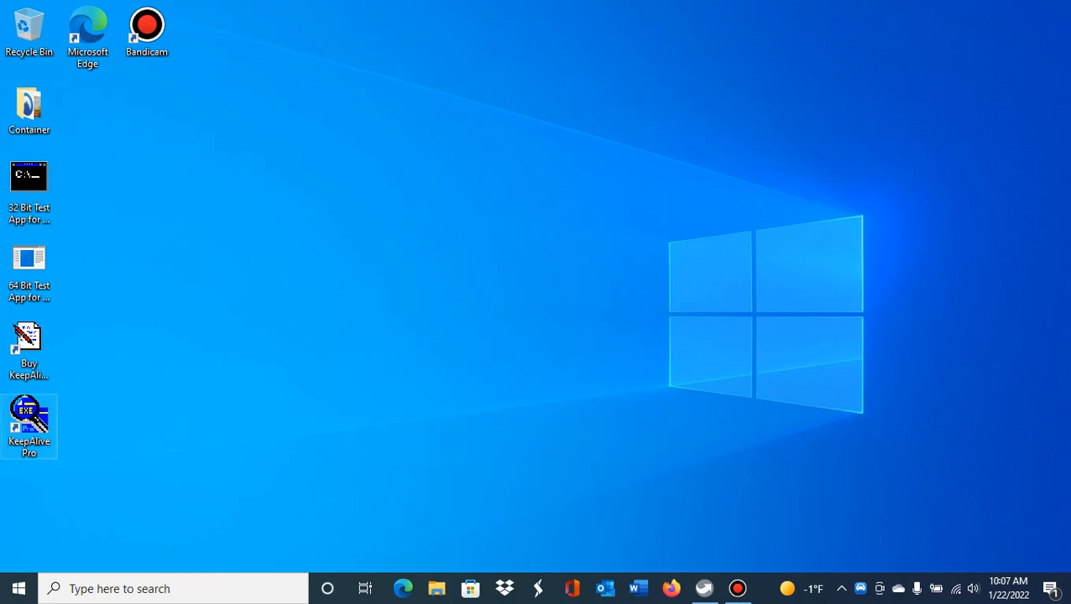
Step: Launch KeepAlive Pro, dismiss the trial notice, and open the configuration of executables to be monitored
double_click(29, 427)
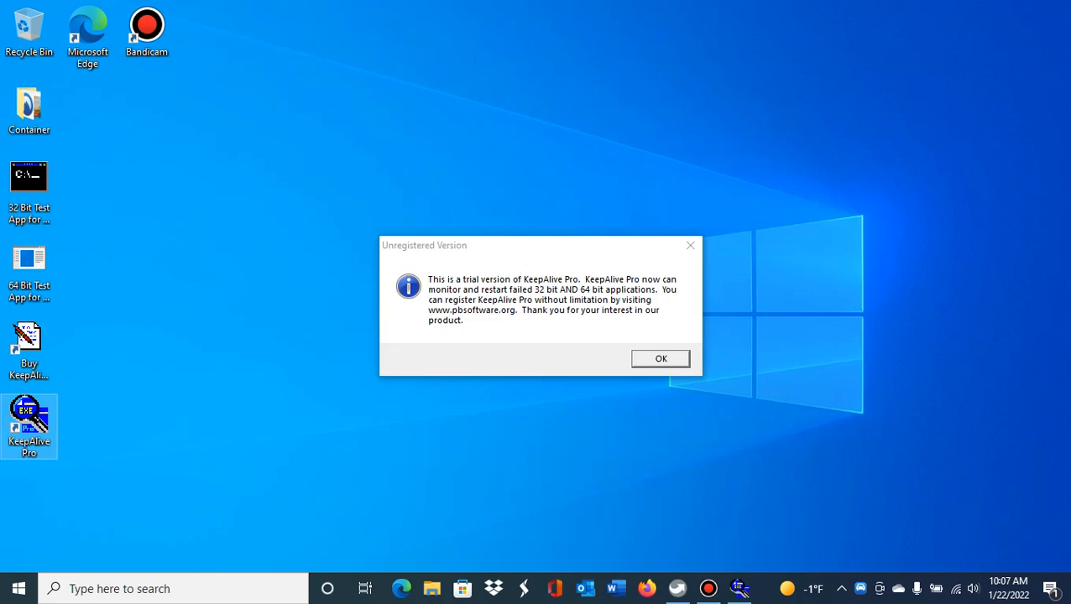
key(Return)
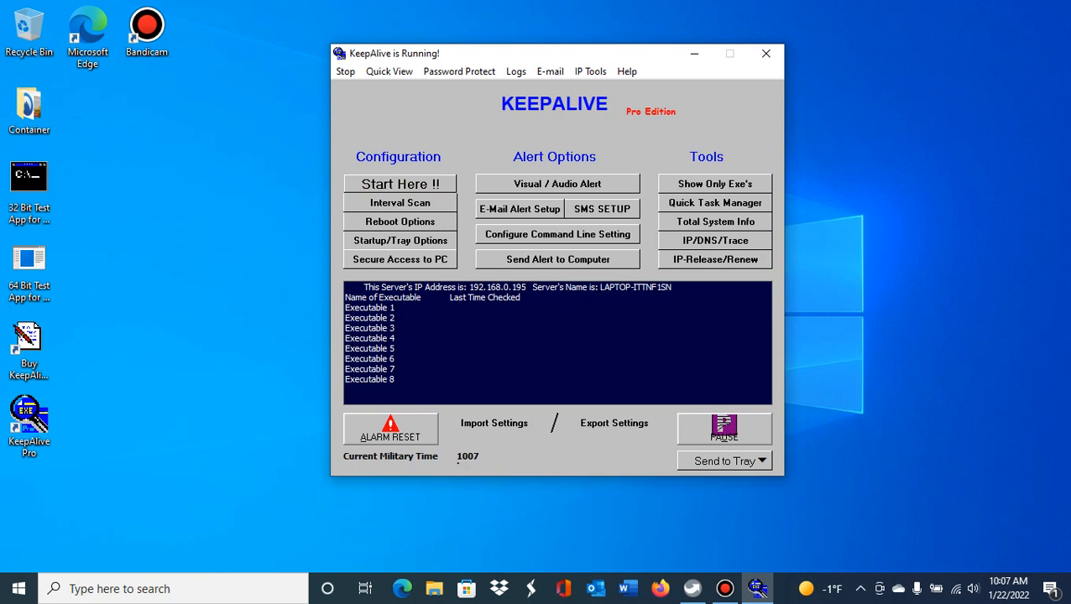
click(401, 184)
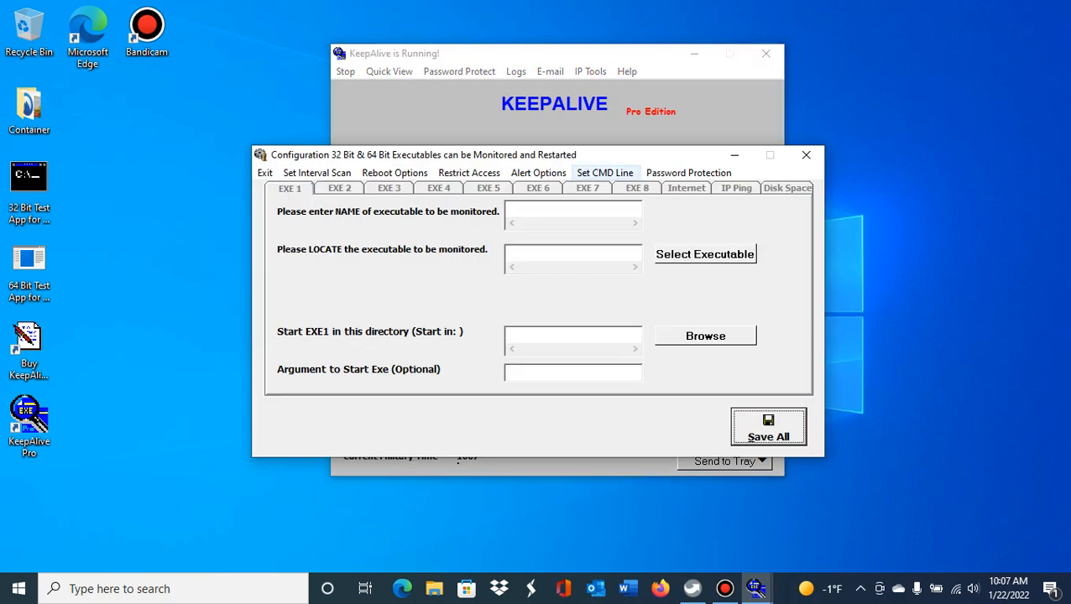
drag(601, 158, 651, 114)
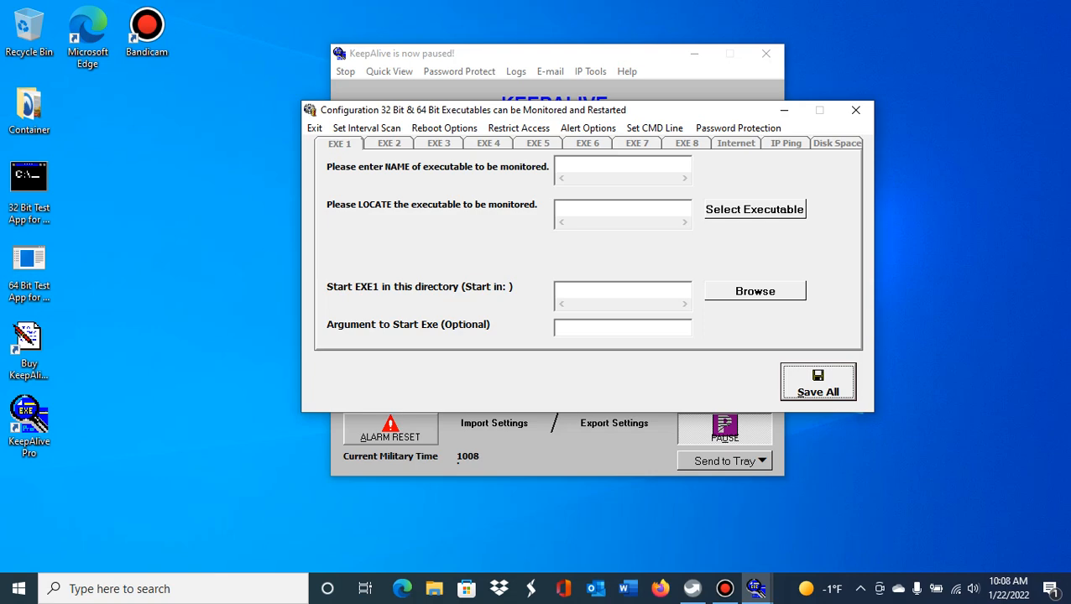
Step: Configure EXE 1 as "64 Bit Application" using the 64 Bit Test App for KeepAlive Pro from the Desktop, and save the settings
click(617, 165)
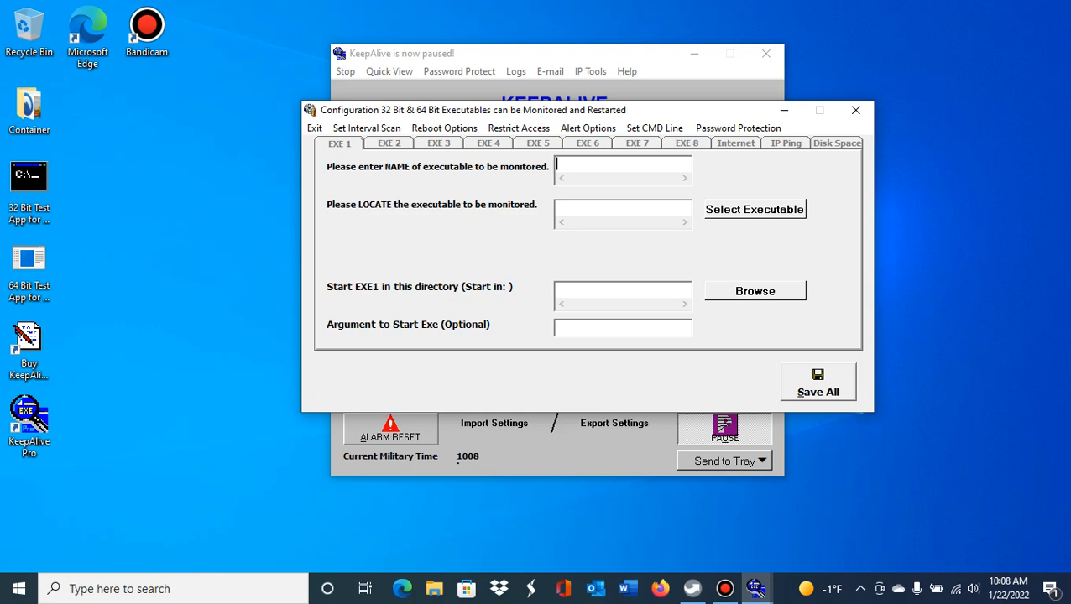
text(64 Bit Application)
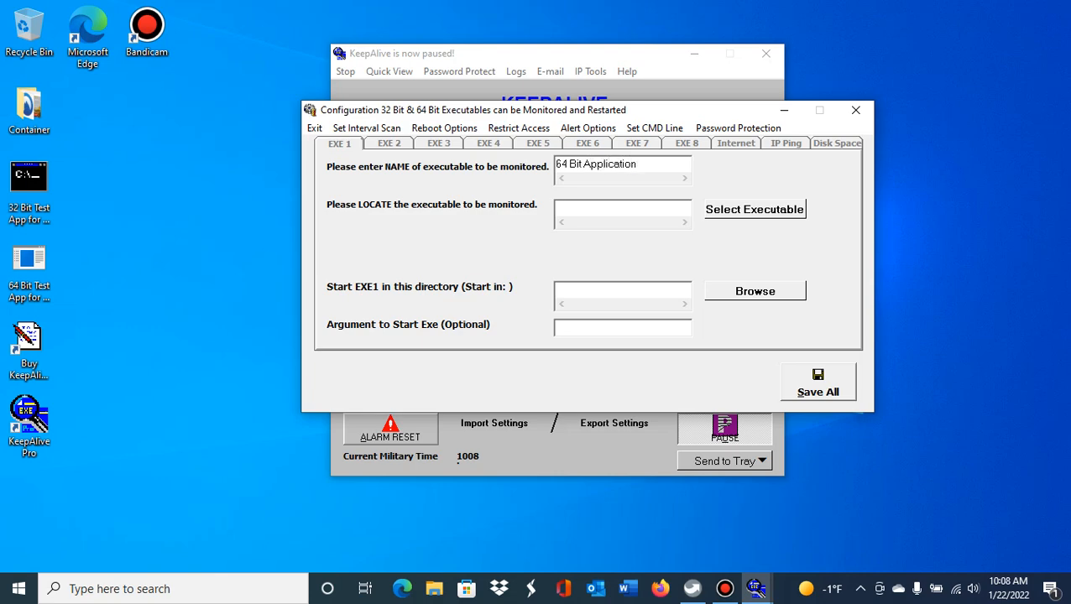
click(754, 209)
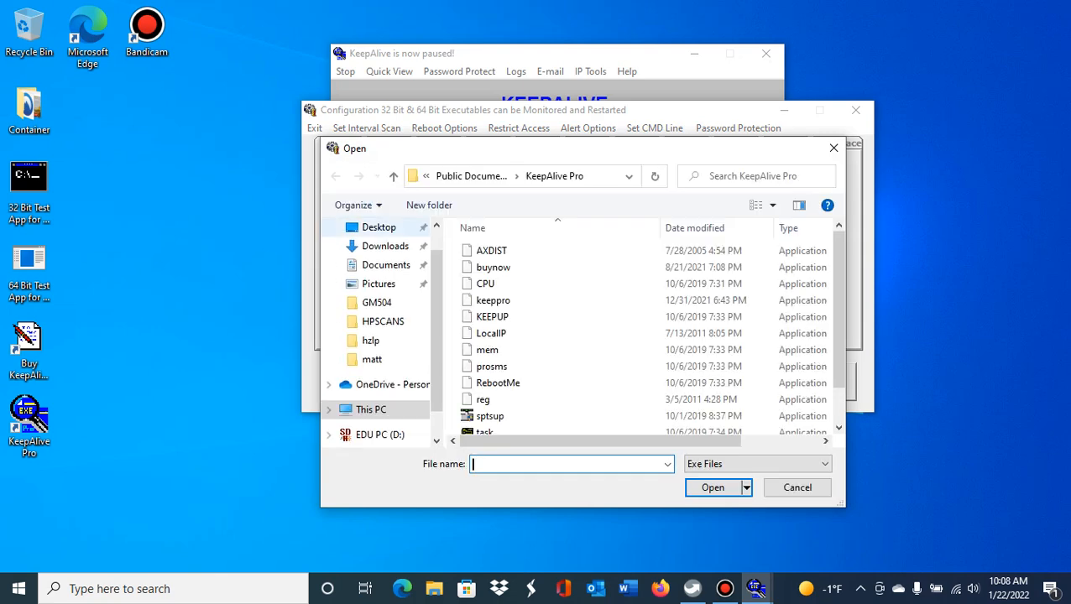
click(378, 228)
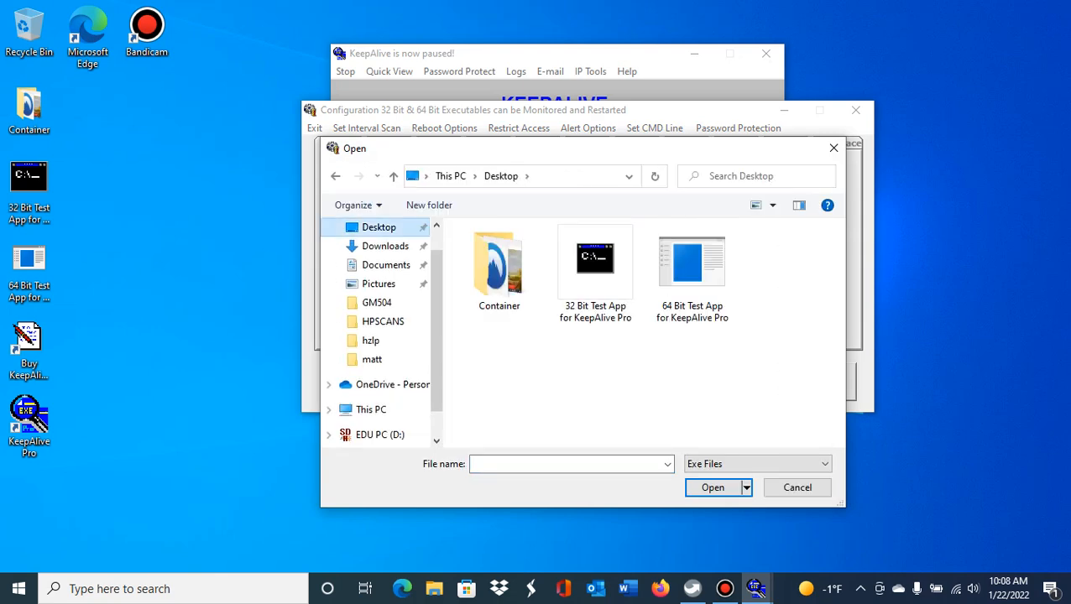
click(692, 275)
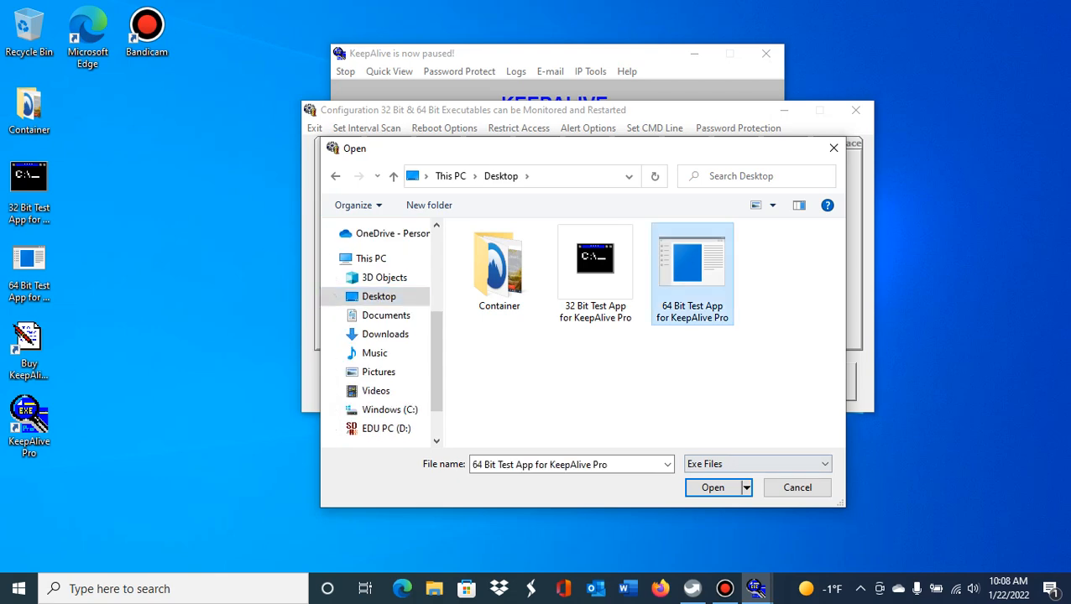
key(Return)
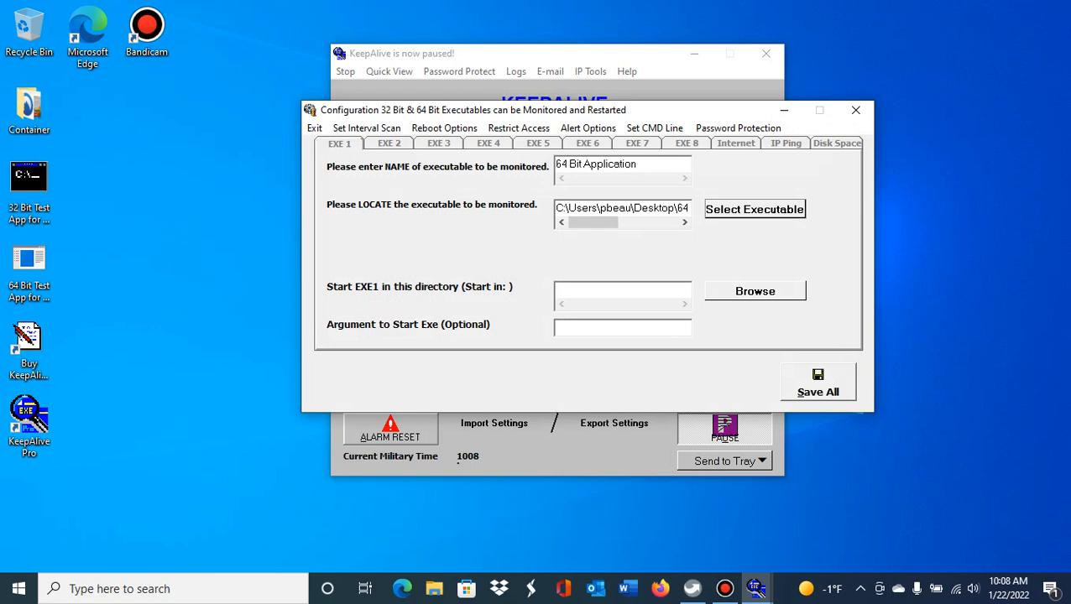
click(806, 388)
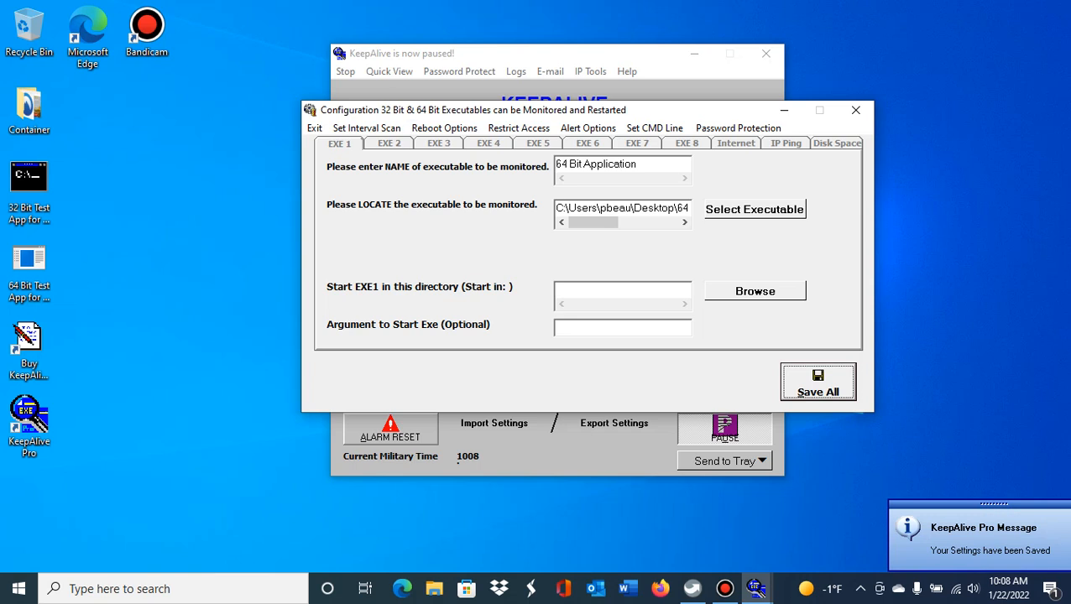
Step: Configure EXE 2 as "32 bit app" using the 32 Bit Test App for KeepAlive Pro, save the settings and close the configuration
click(389, 143)
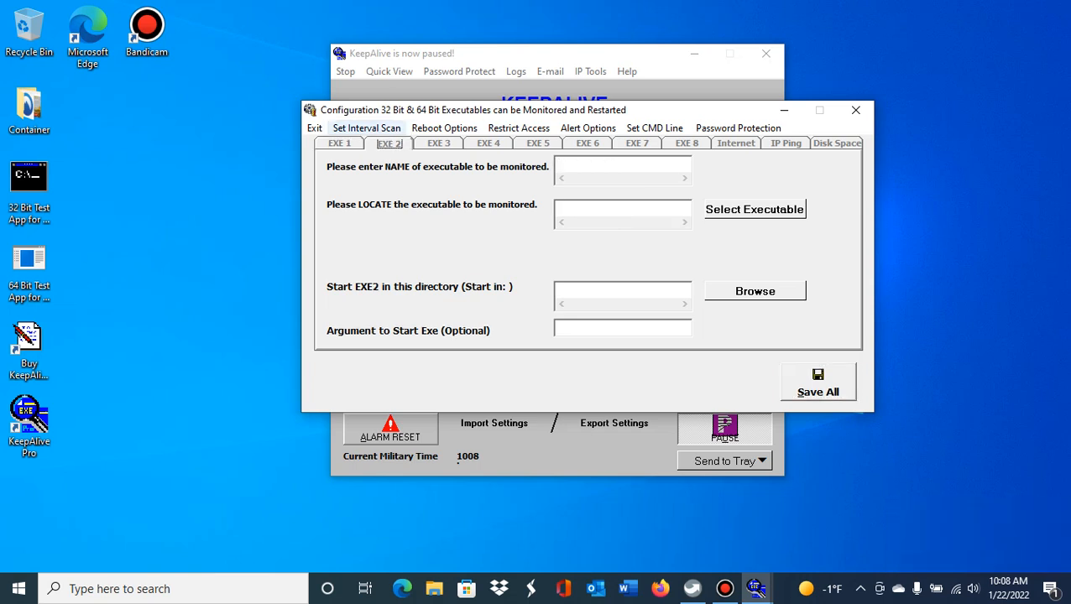
click(587, 165)
text(32 bit app)
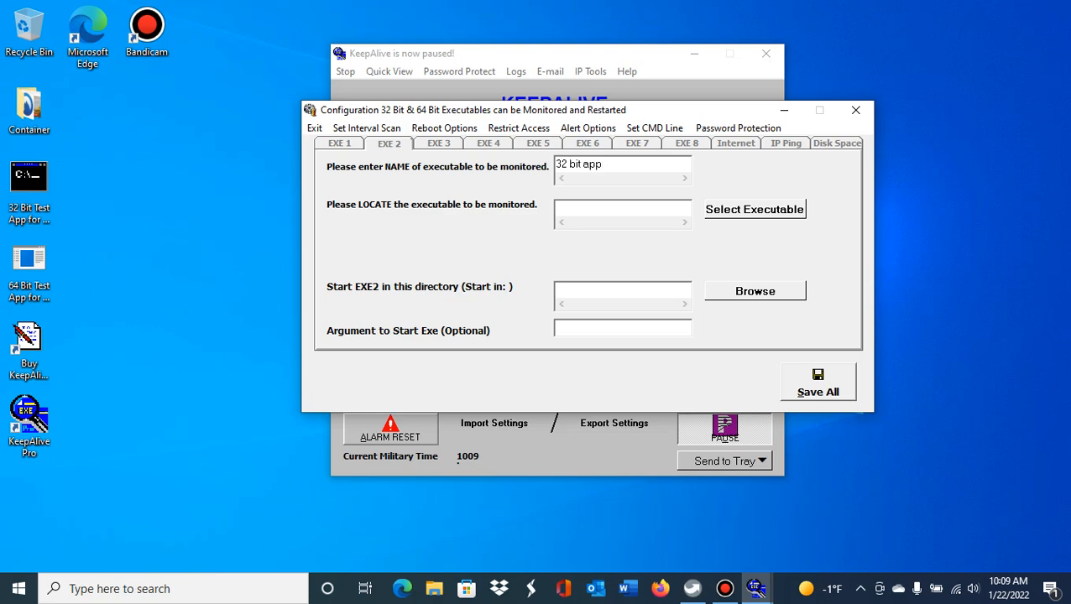
click(755, 209)
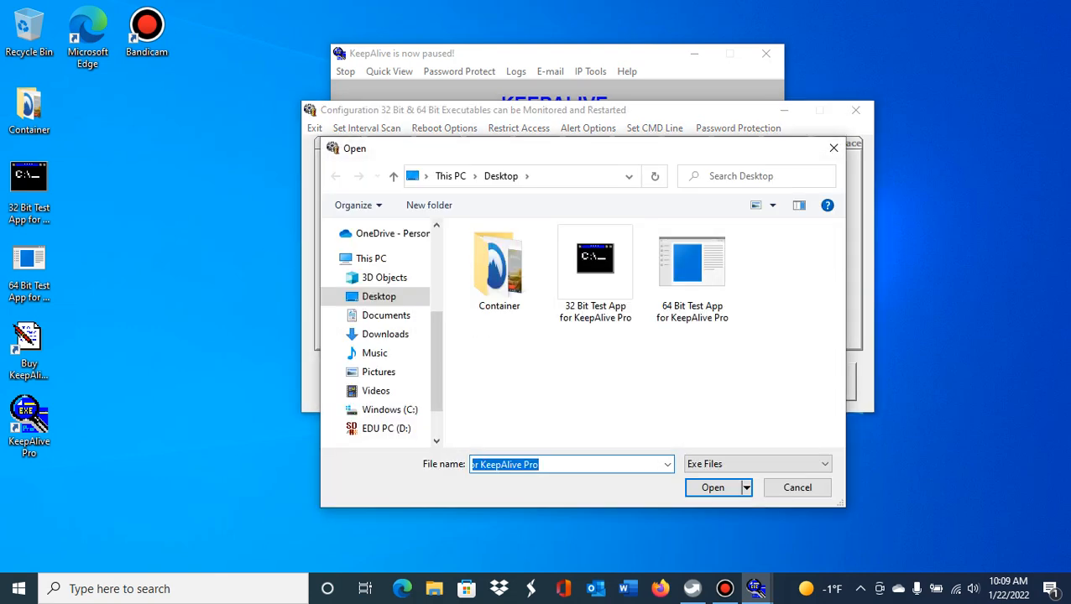
click(595, 269)
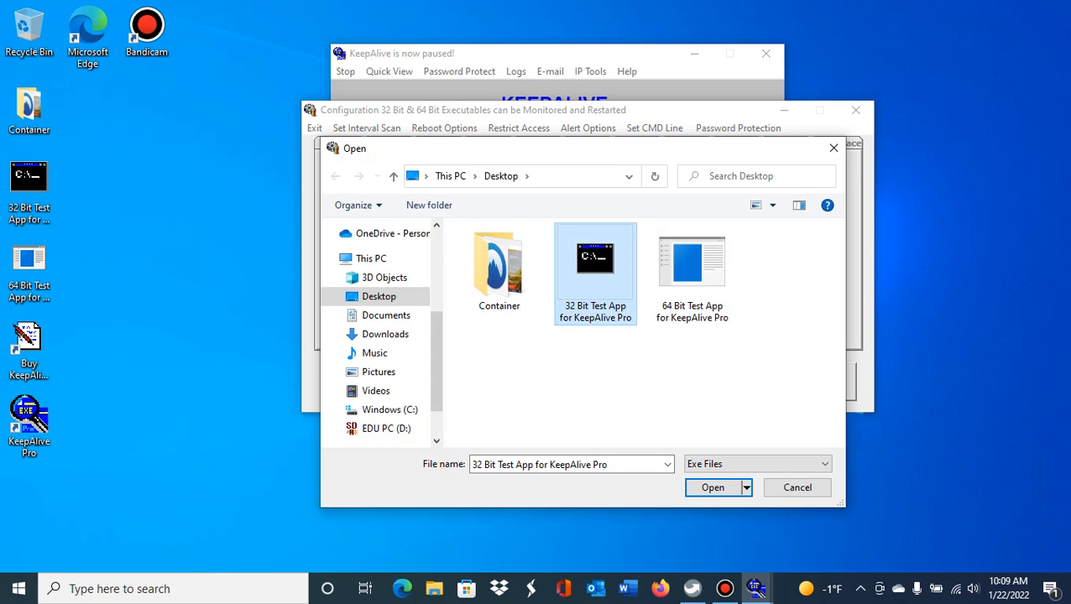
key(Return)
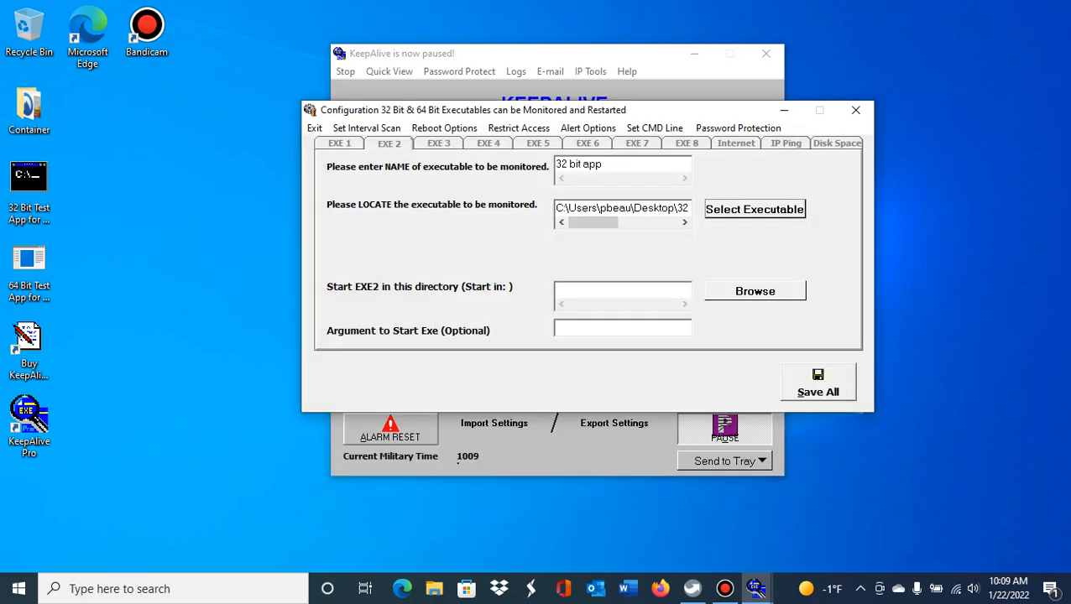
click(818, 383)
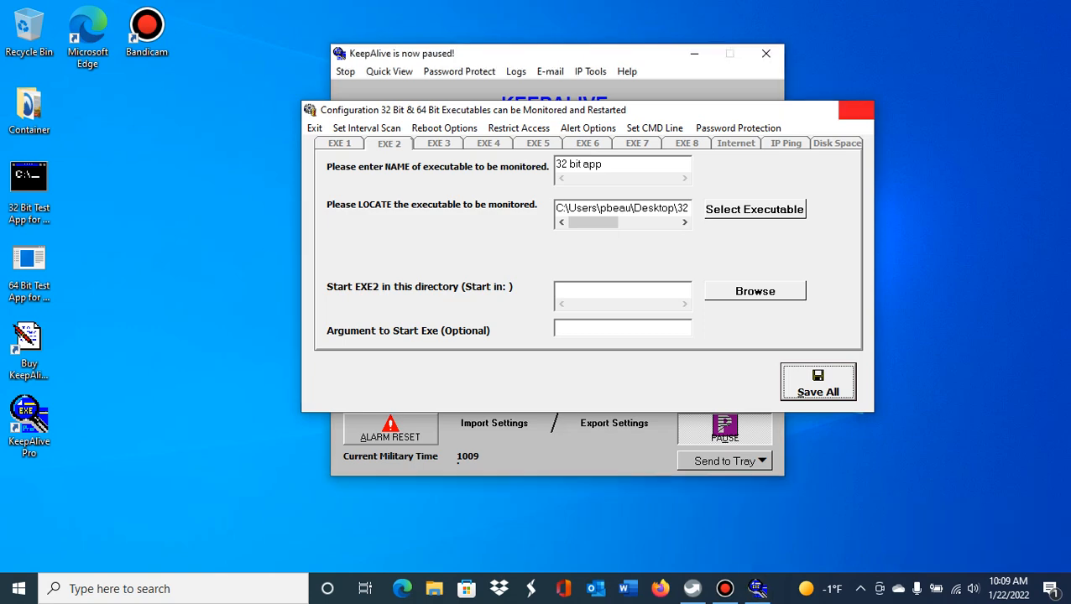
click(856, 110)
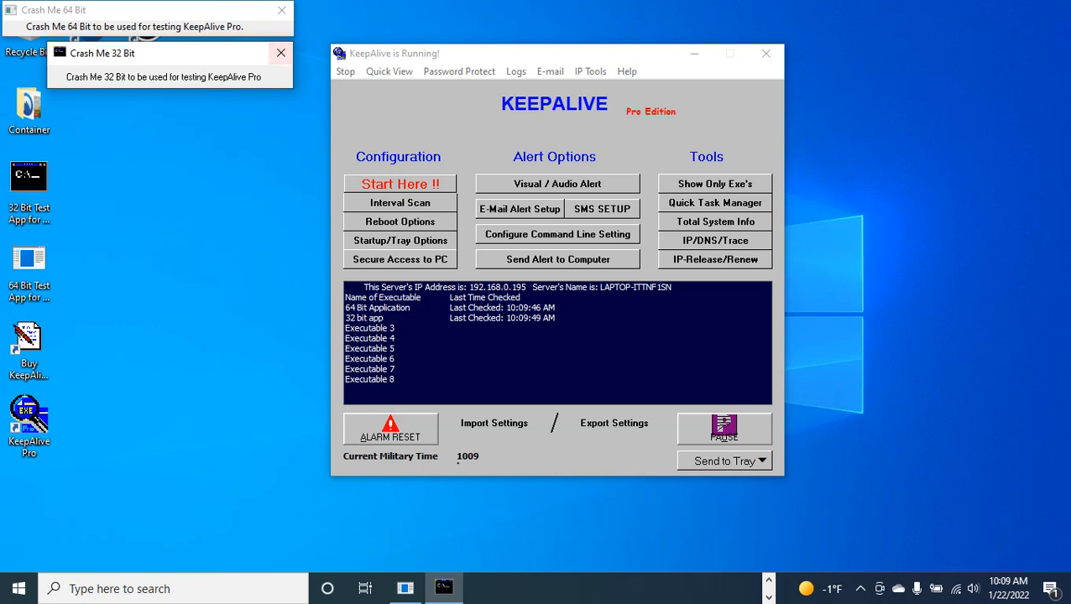
Step: Close the Crash Me 32 Bit and Crash Me 64 Bit apps to test their automatic restart
click(280, 53)
click(282, 10)
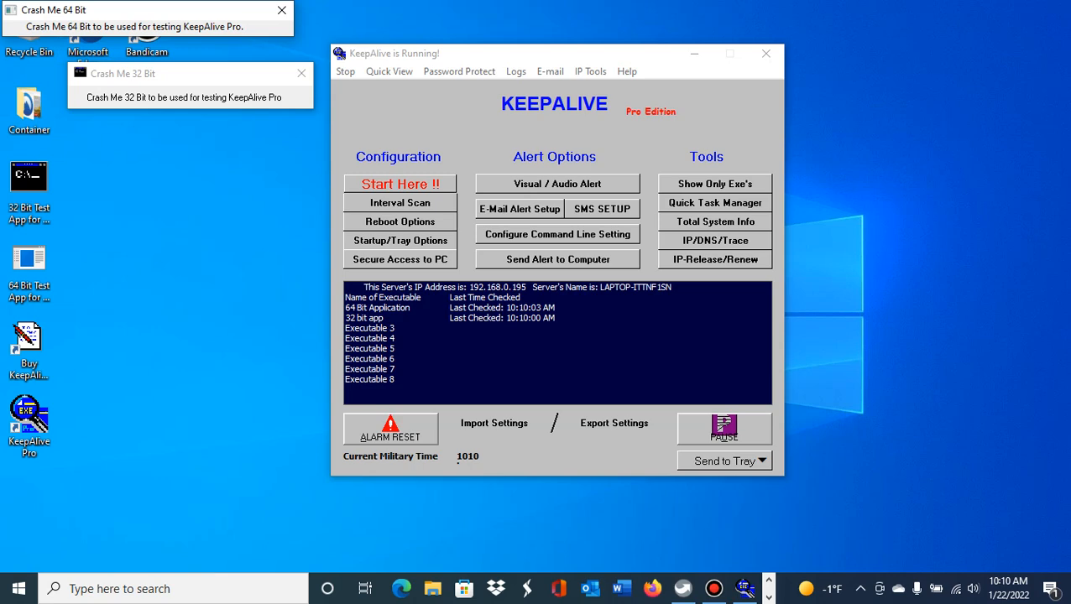
Step: Set the scan interval of Exe1 to 1000 milliseconds and save it
click(400, 202)
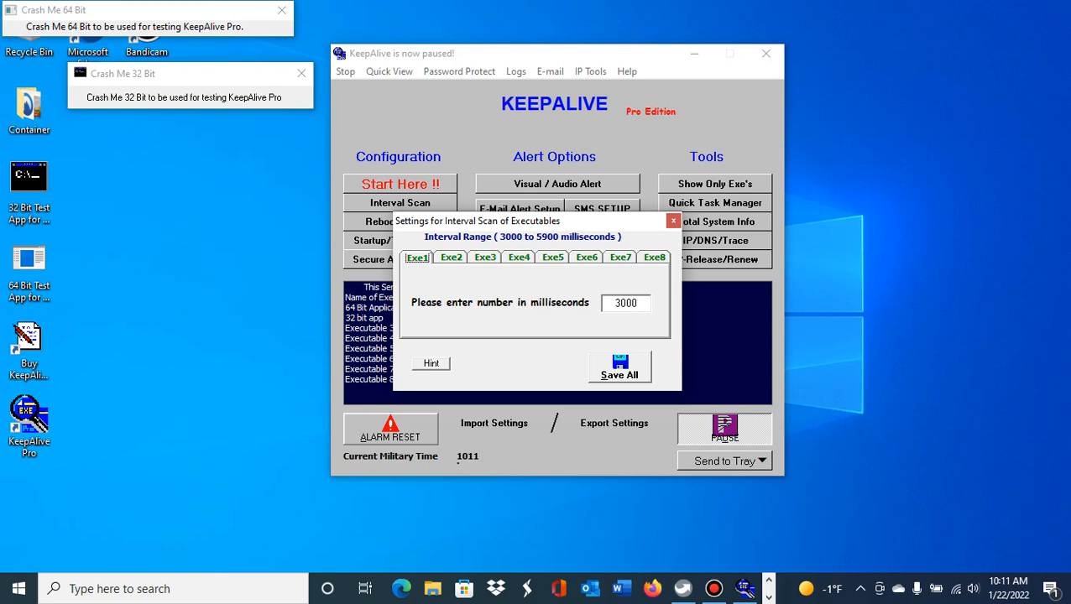
drag(641, 303, 612, 303)
text(1000)
click(620, 367)
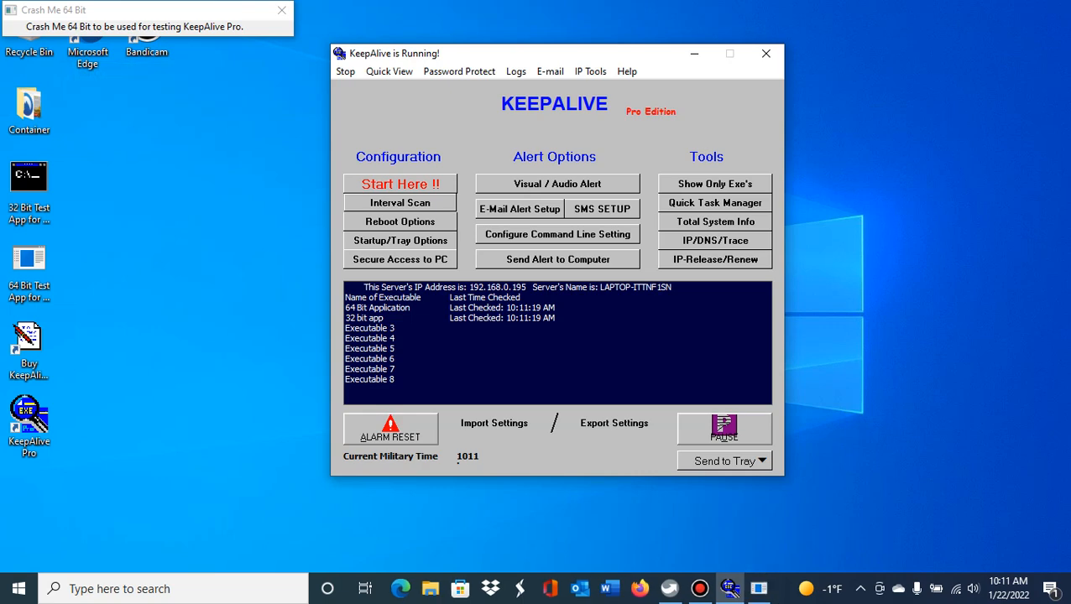
Step: Close the Crash Me 64 Bit app to retest its restart, and move the KeepAlive window clear of the test apps
click(281, 10)
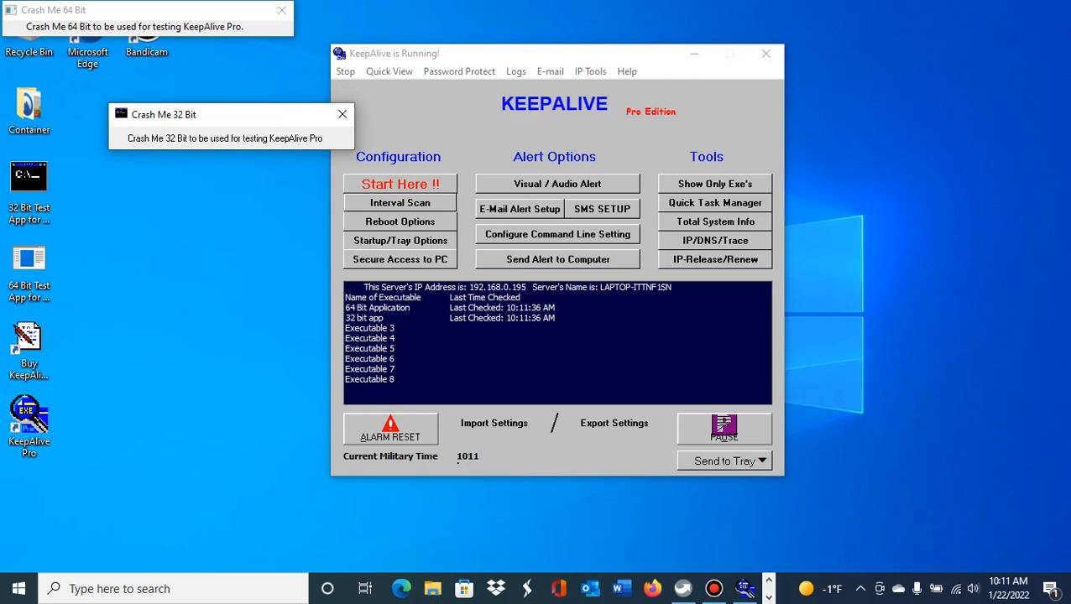
drag(489, 55, 665, 26)
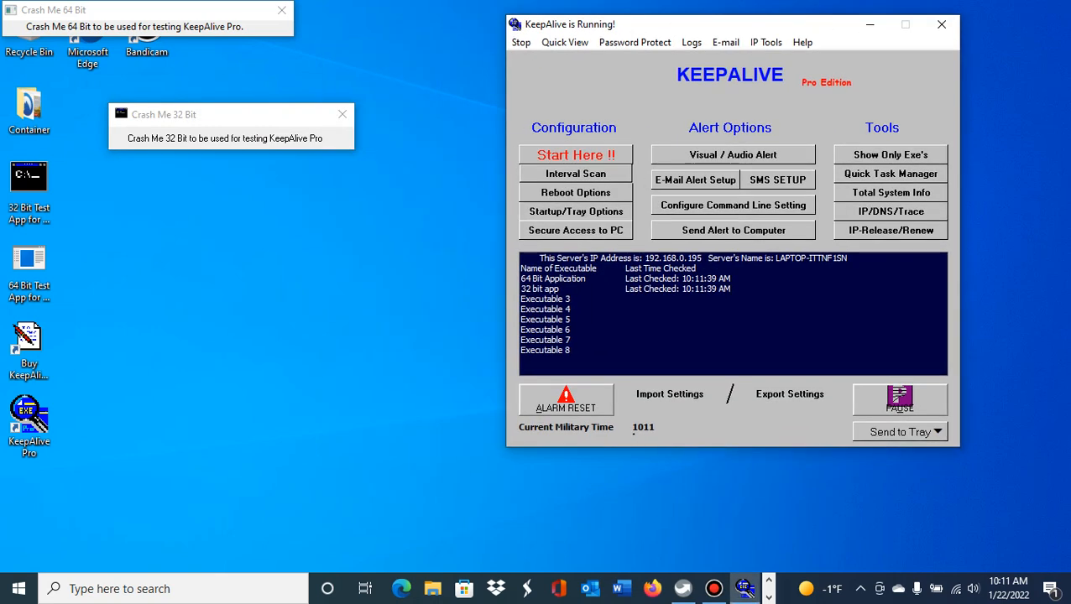
Step: Review the reboot, startup/tray and secure PC access options, closing each dialog without changing anything
click(576, 192)
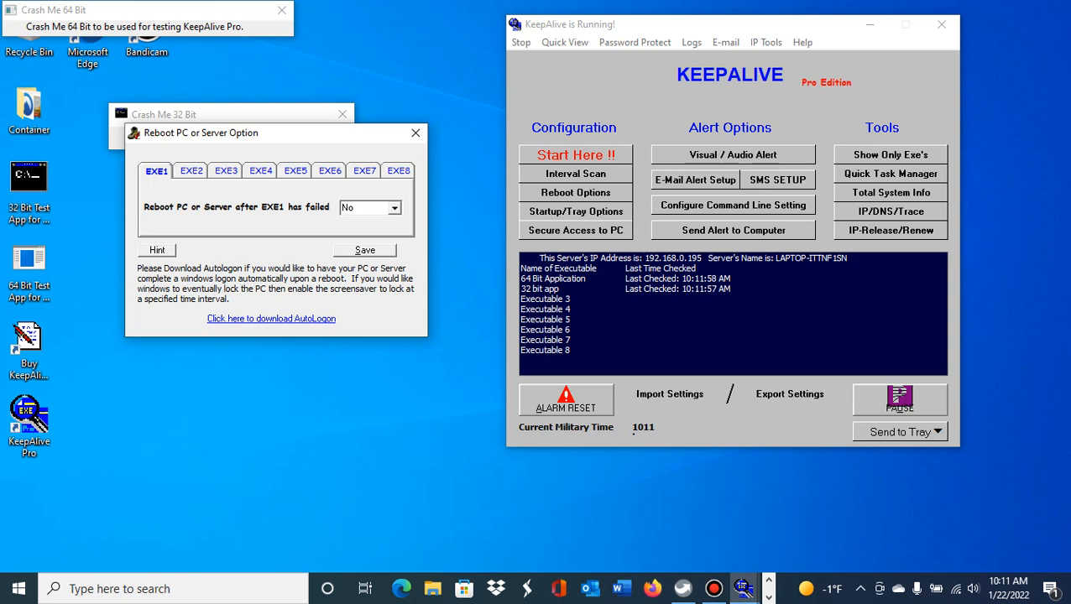
click(416, 133)
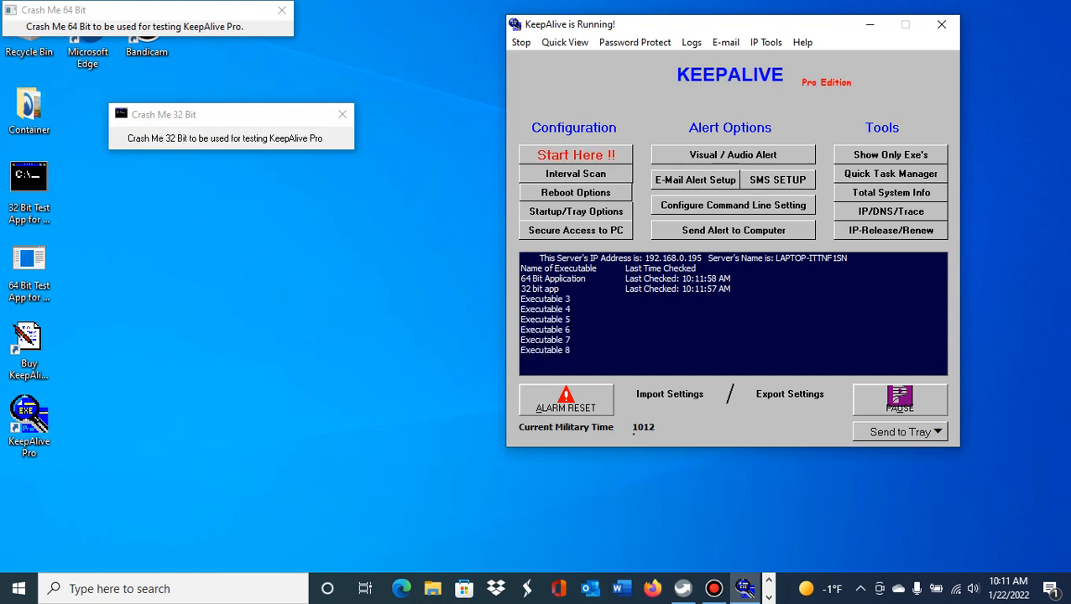
click(575, 211)
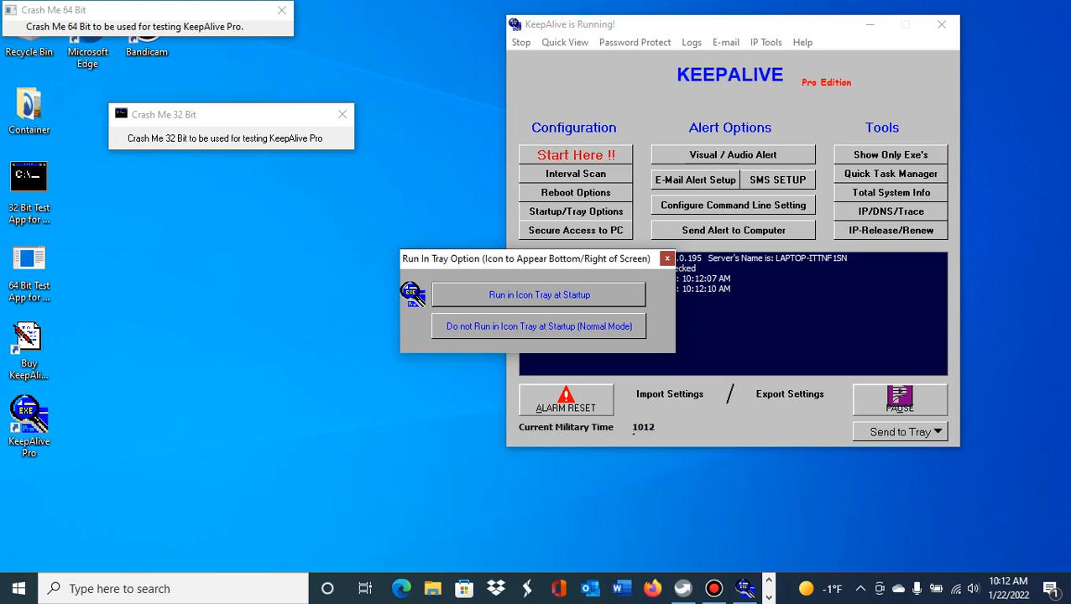
click(667, 259)
click(576, 231)
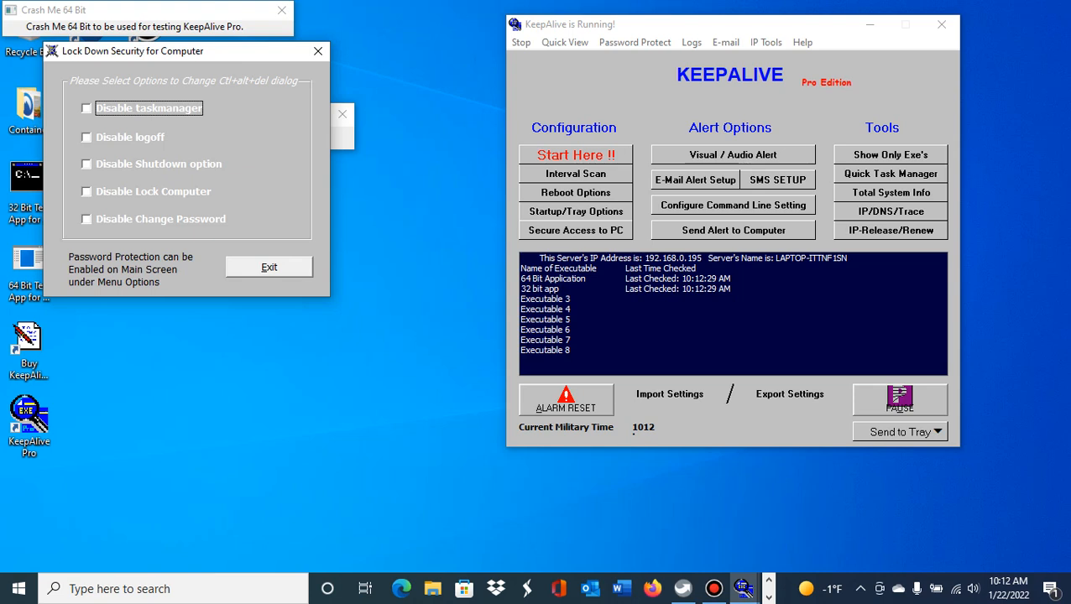
click(268, 267)
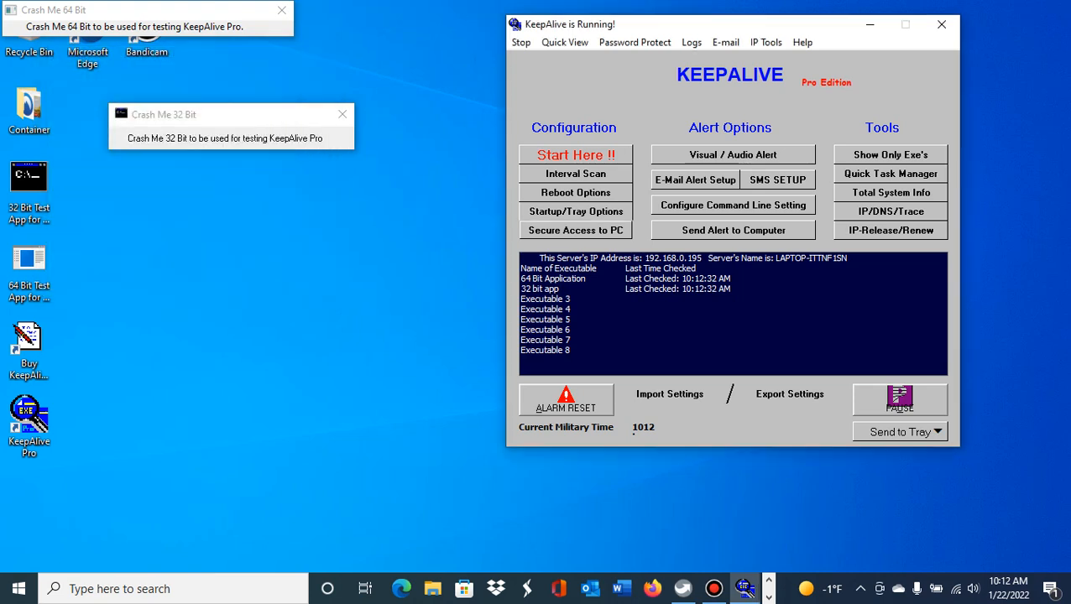
Step: Turn on the Popup Box Display in the visual and audio alert options and save
click(733, 155)
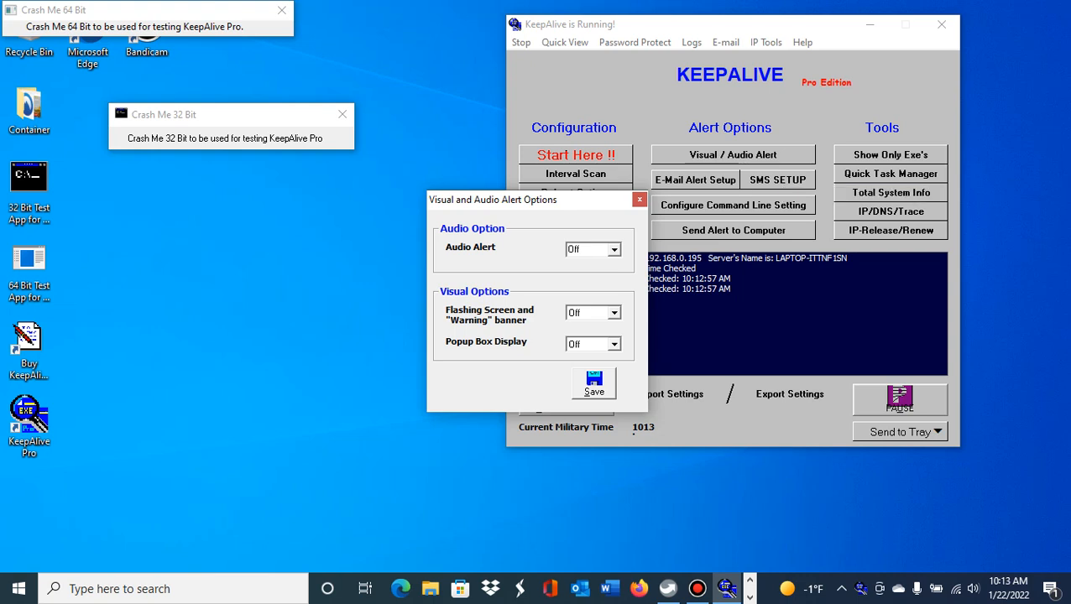
click(615, 344)
click(591, 369)
click(594, 384)
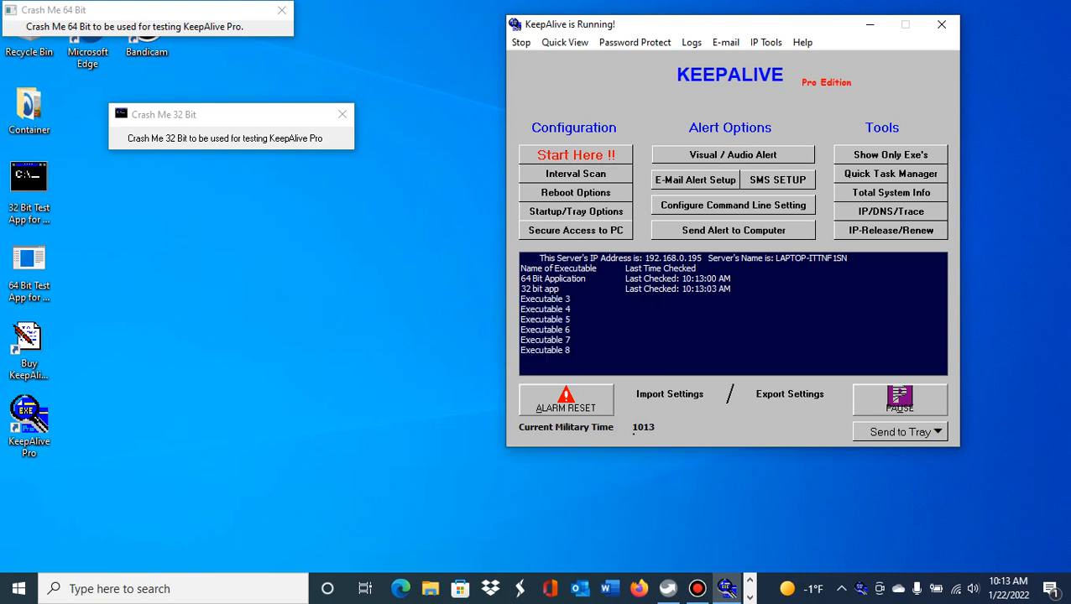
Step: Test the popup alert by closing the Crash Me 32 Bit app twice, checking the visual and audio alert options in between
click(342, 114)
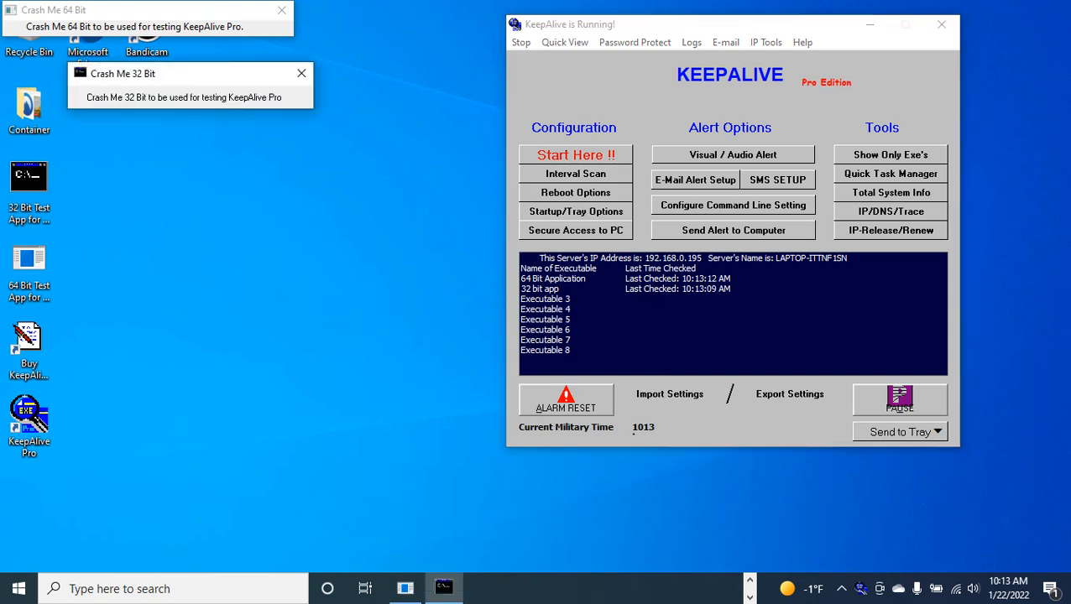
drag(673, 23, 646, 14)
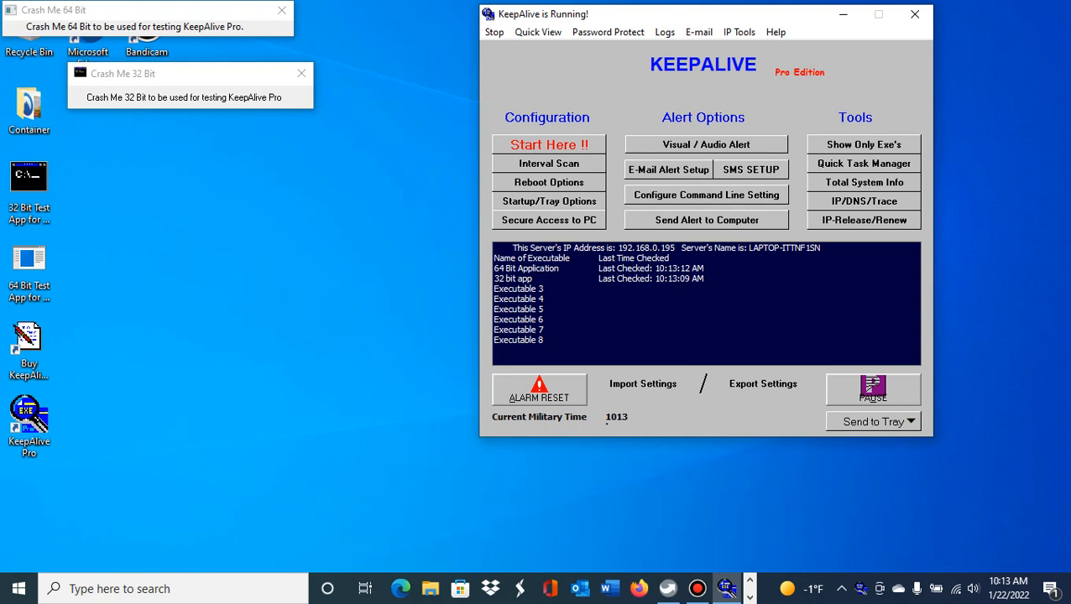
click(706, 145)
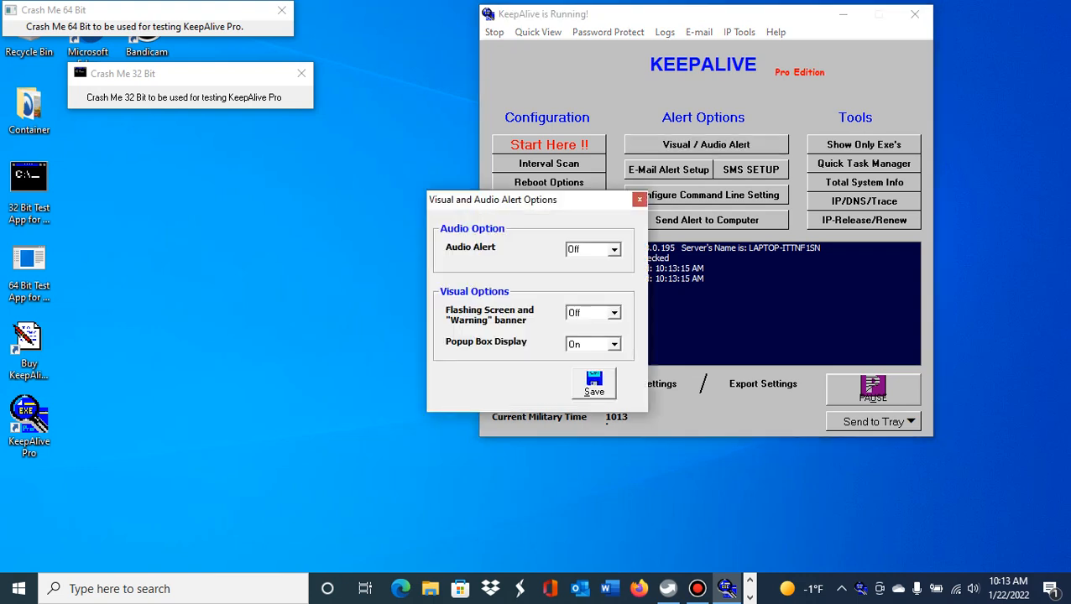
click(639, 200)
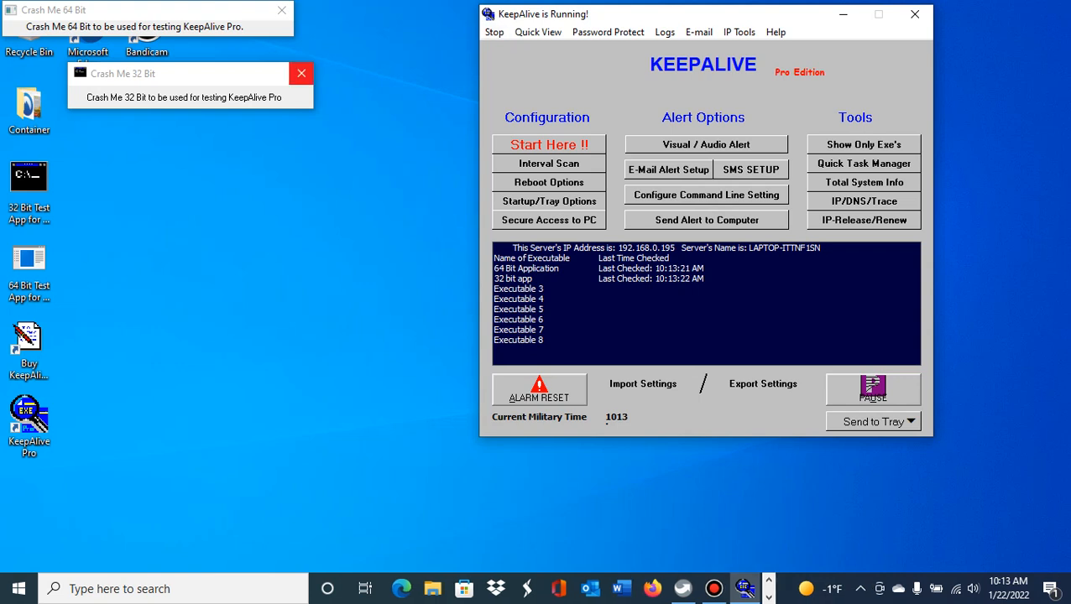
click(302, 73)
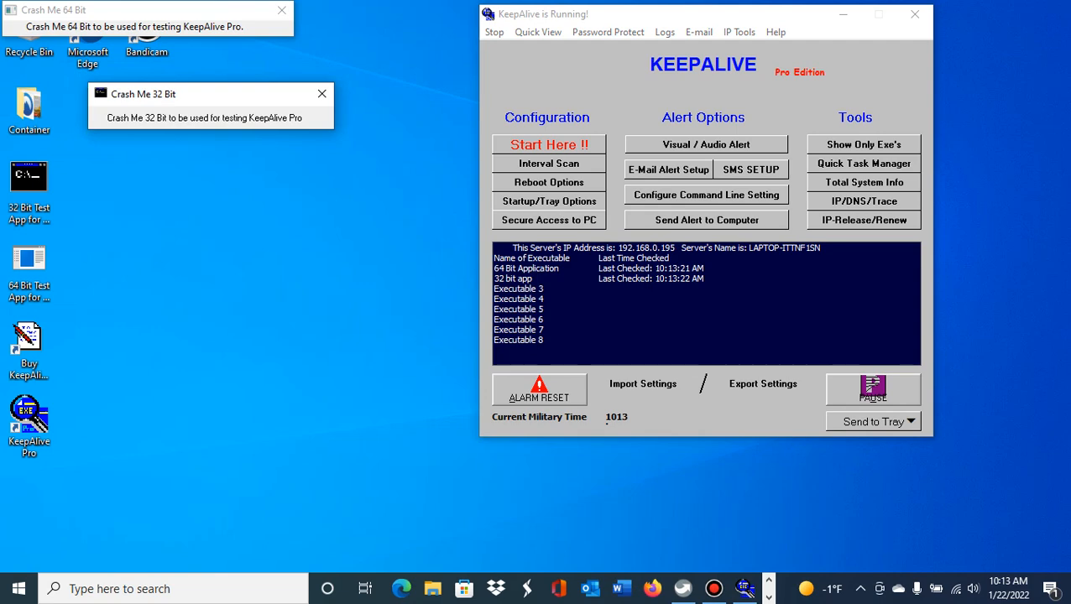
Step: Test the popup alert by closing the Crash Me 64 Bit and Crash Me 32 Bit apps, dismissing each failure notice
drag(668, 13, 725, 63)
click(282, 10)
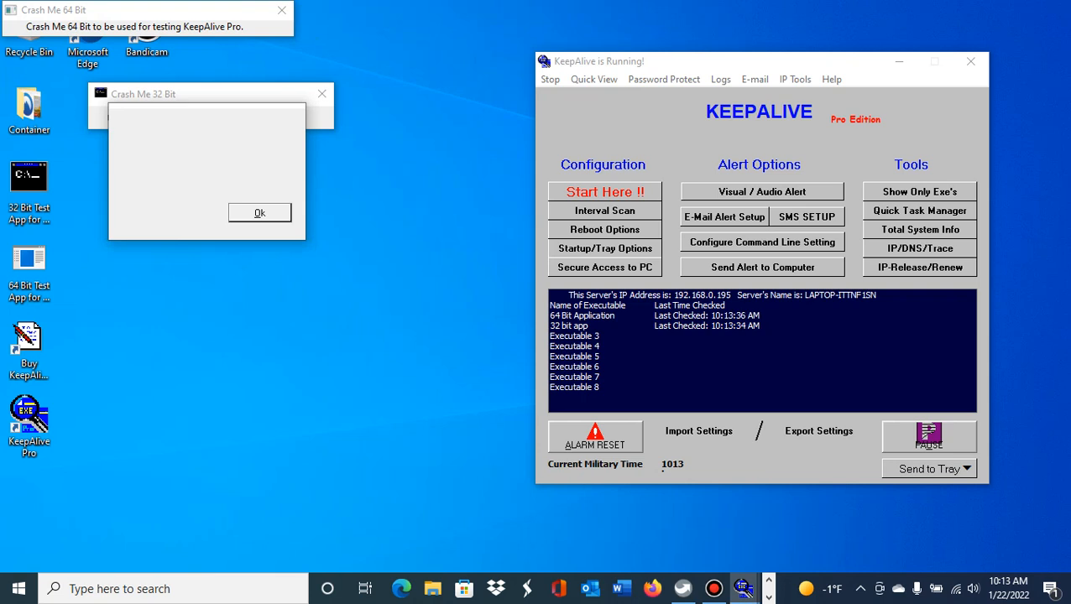
click(259, 214)
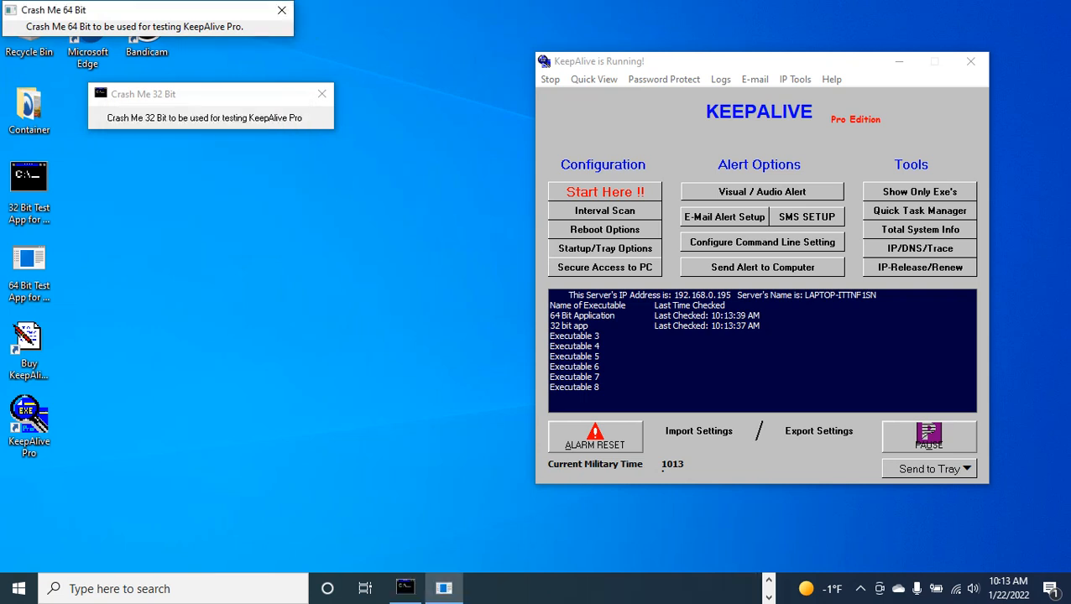
click(321, 93)
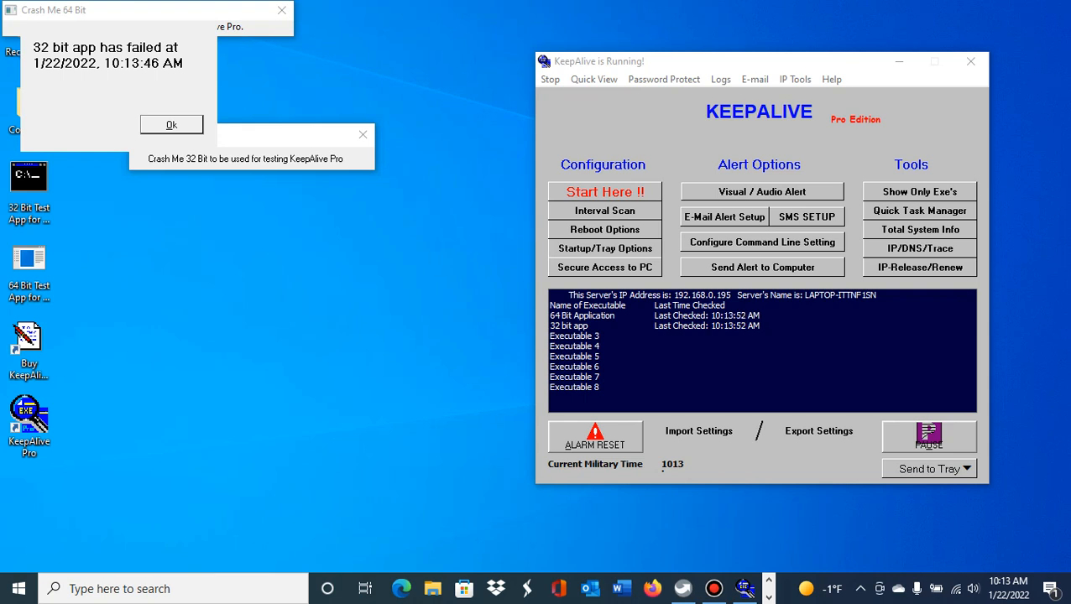
click(171, 125)
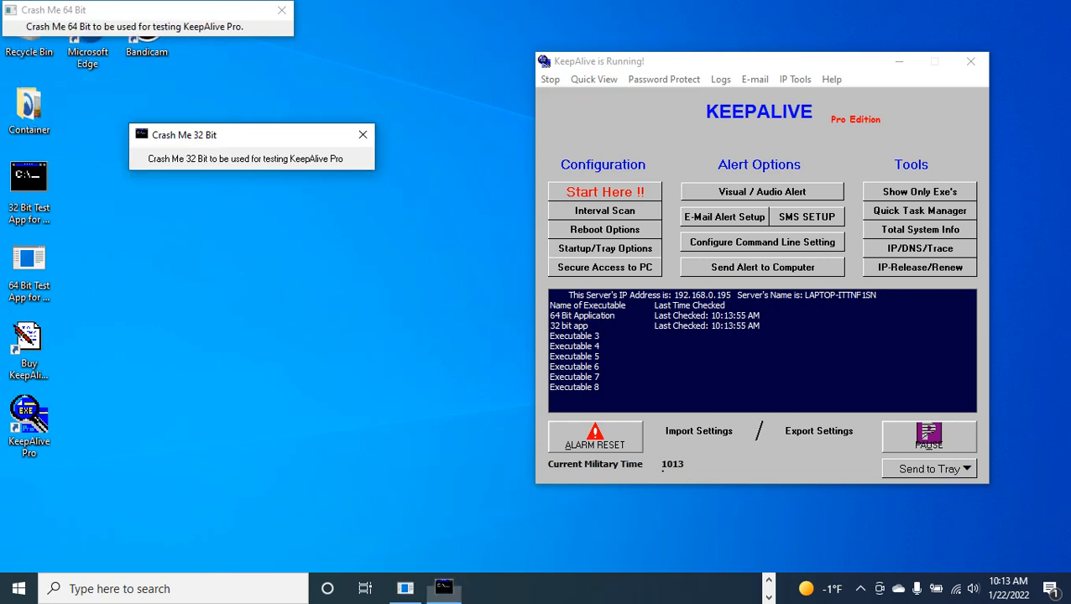
Step: Review the e-mail notification setup, including the SMTP server, port and authentication settings, and close it without changes
drag(791, 67, 581, 35)
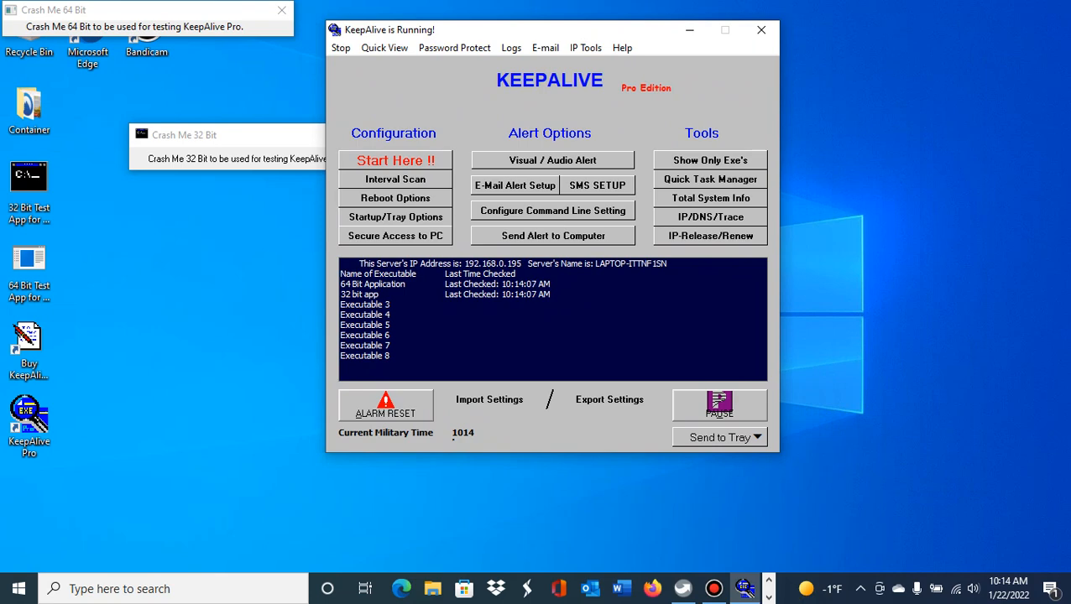
click(514, 185)
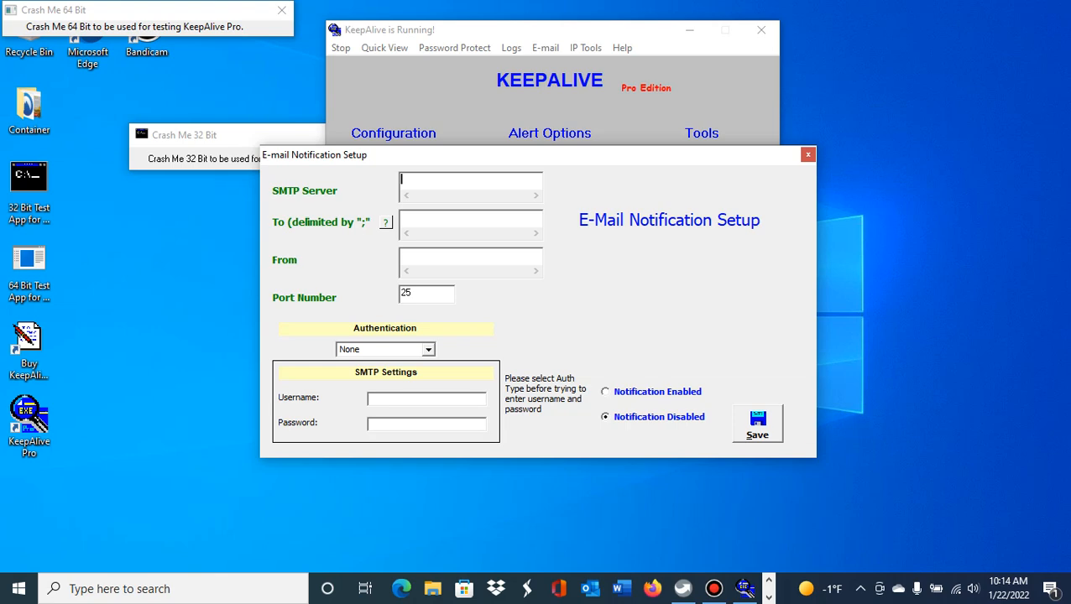
key(alt+F4)
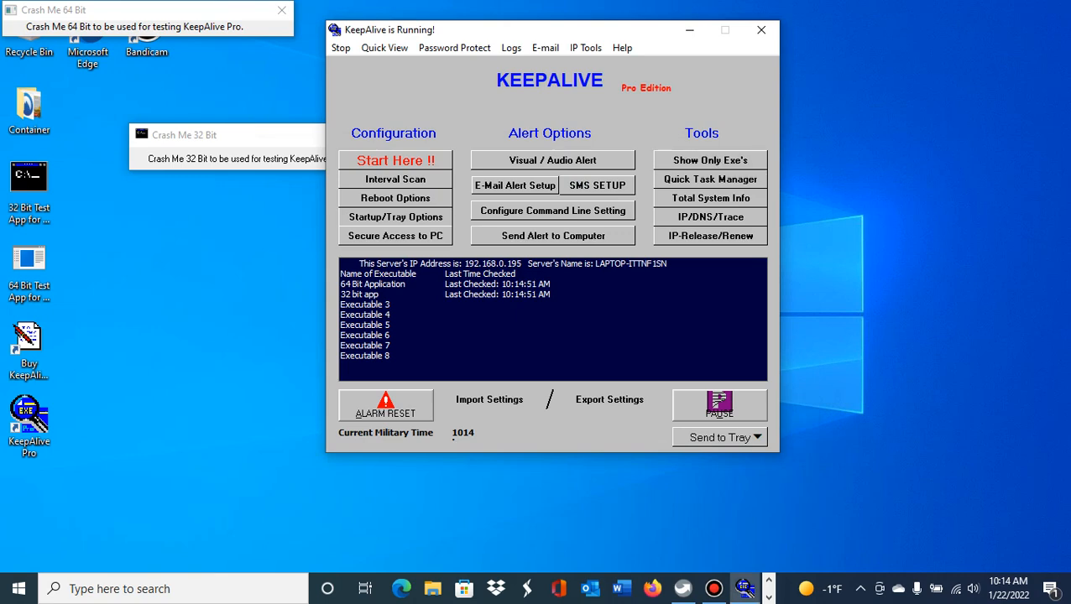
Step: Review the SMS alert setup and its list of provider SMS addresses, closing it without changes
click(597, 186)
drag(511, 90, 584, 72)
click(571, 31)
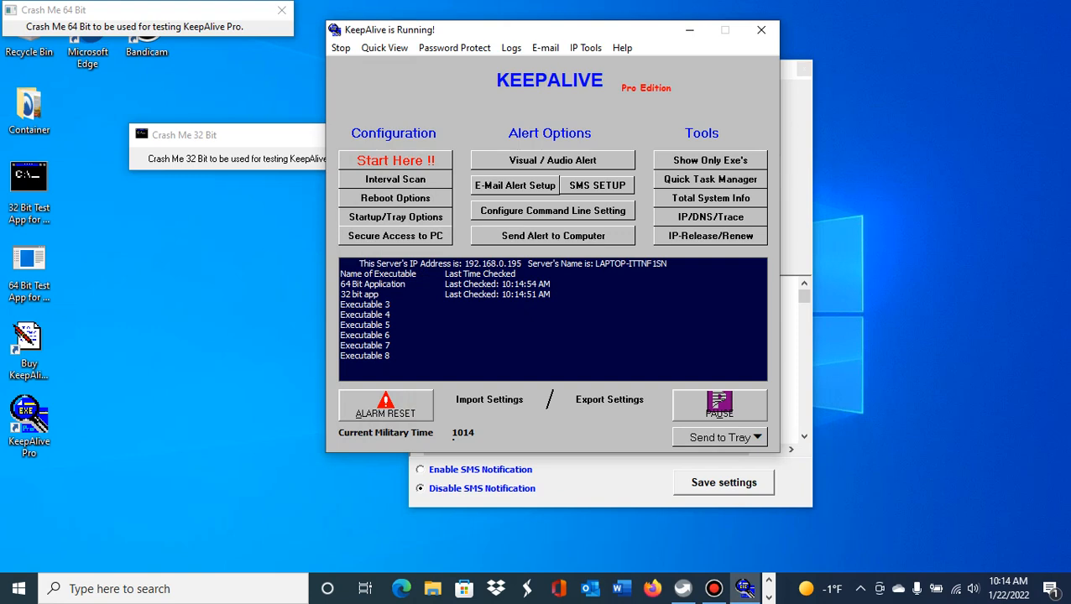
click(598, 185)
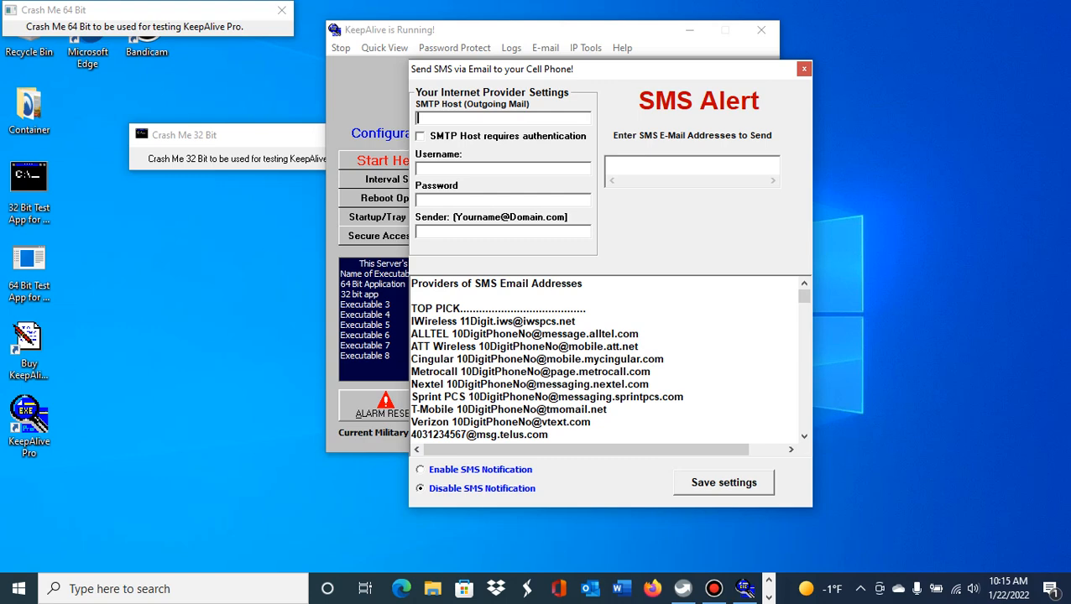
scroll(604, 361, down, 4)
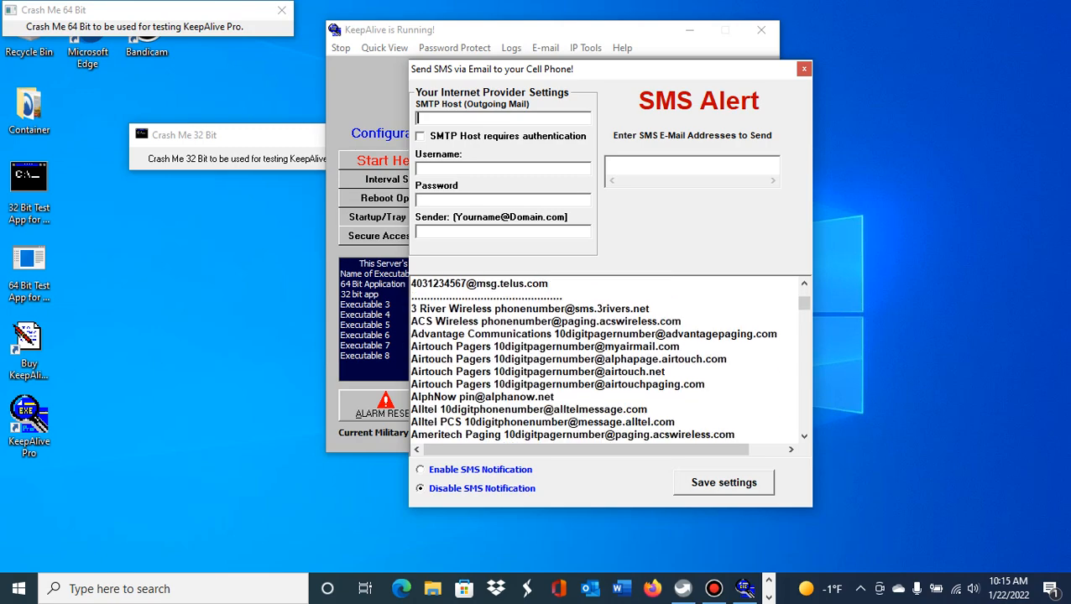
mouse_move(804, 303)
mouse_down()
mouse_move(804, 428)
mouse_move(805, 295)
mouse_up()
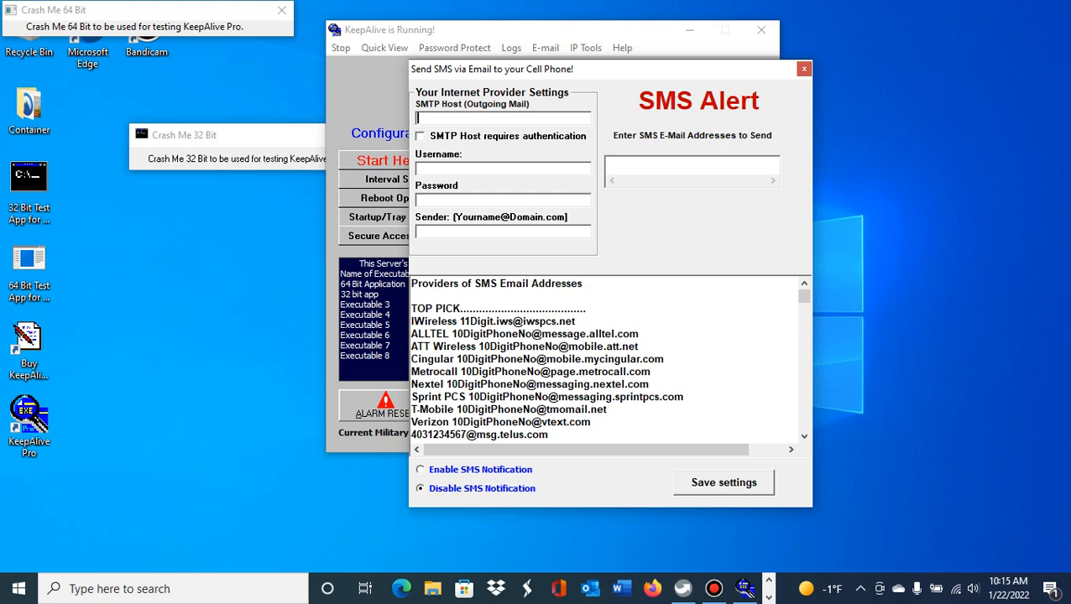
click(804, 68)
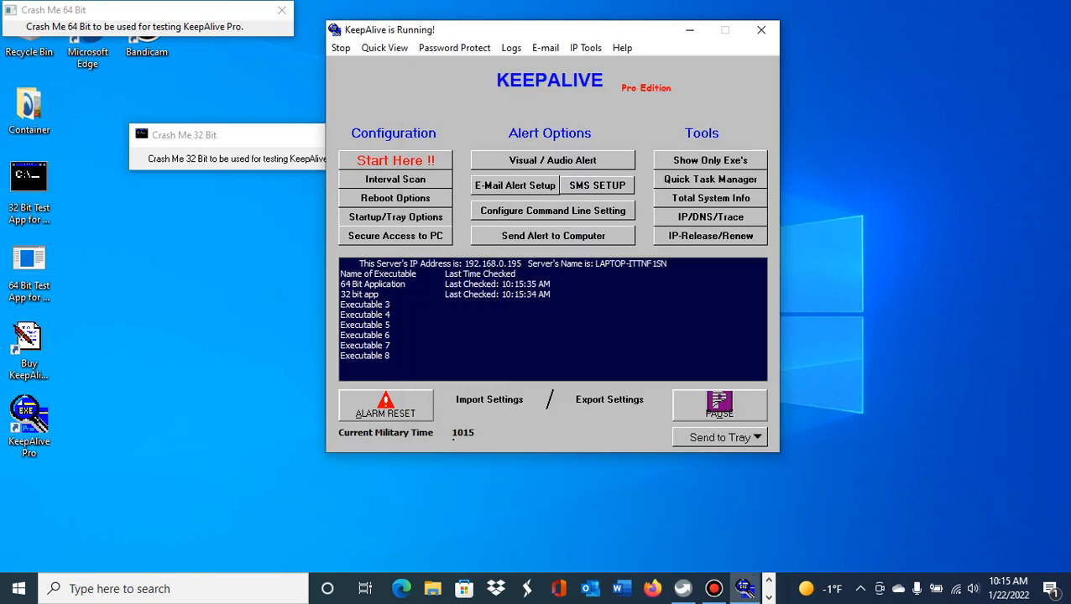
Step: Review the per-executable command line settings and the list of computers to be notified, closing both without changes
click(552, 211)
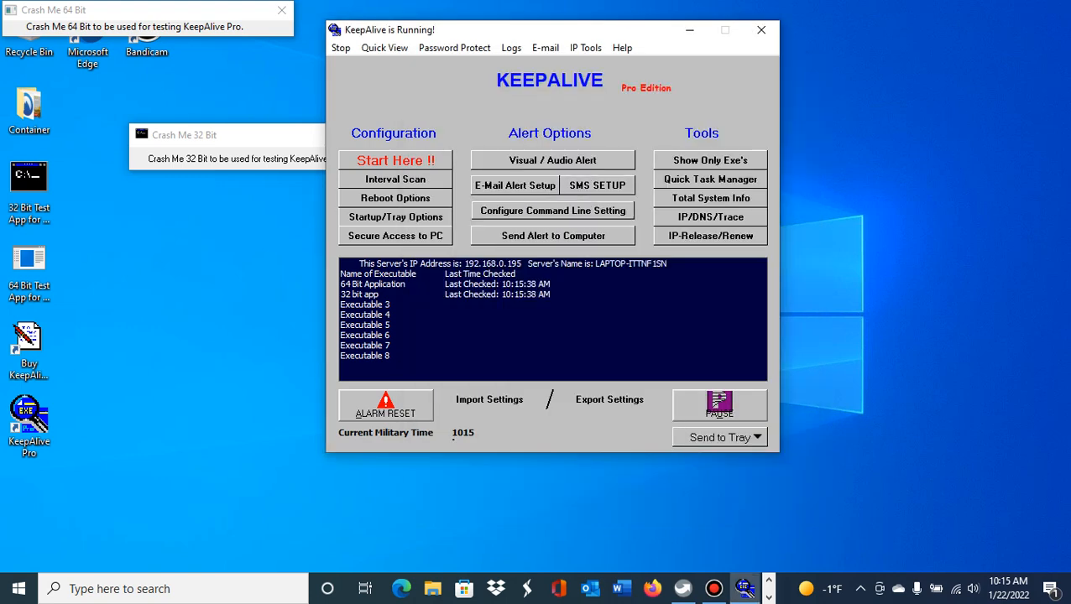
drag(566, 206, 562, 123)
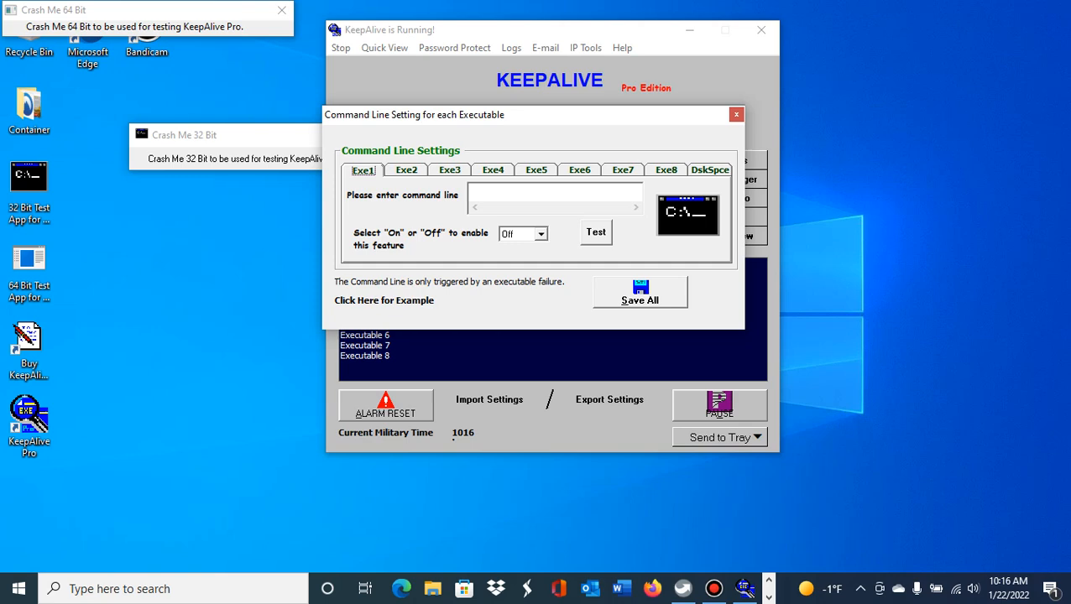
click(736, 115)
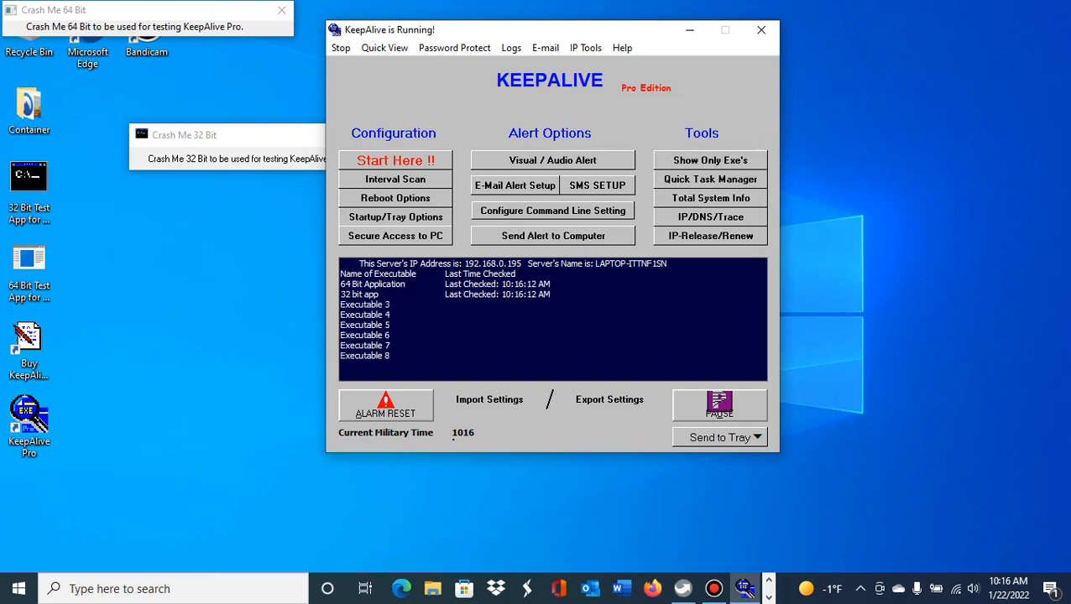
click(553, 236)
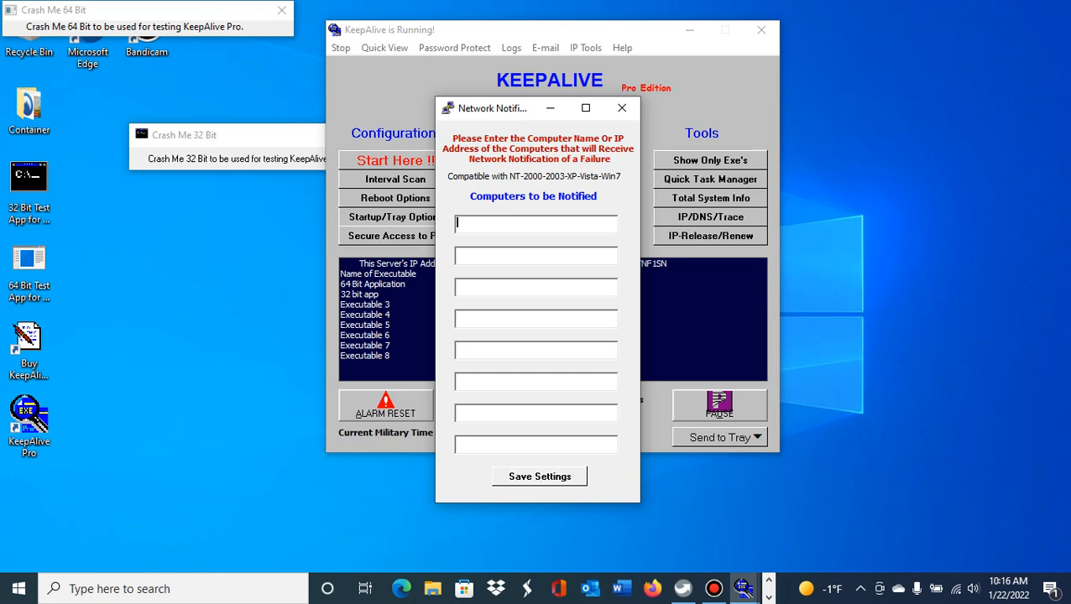
click(622, 107)
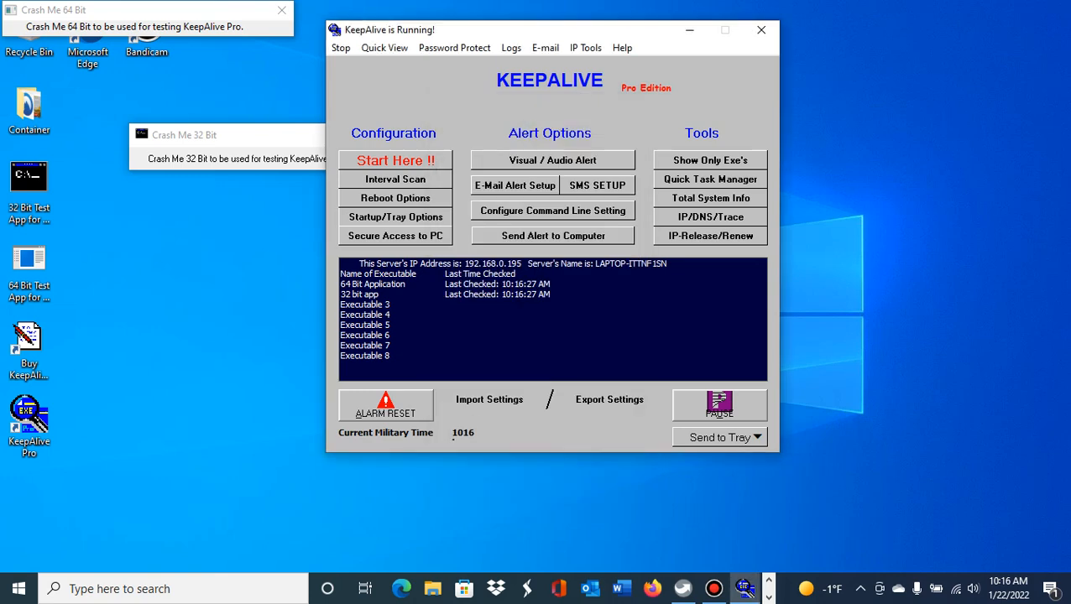
Step: Look through the list of running executables and KeepAlive Pro's task manager, closing each one
click(710, 160)
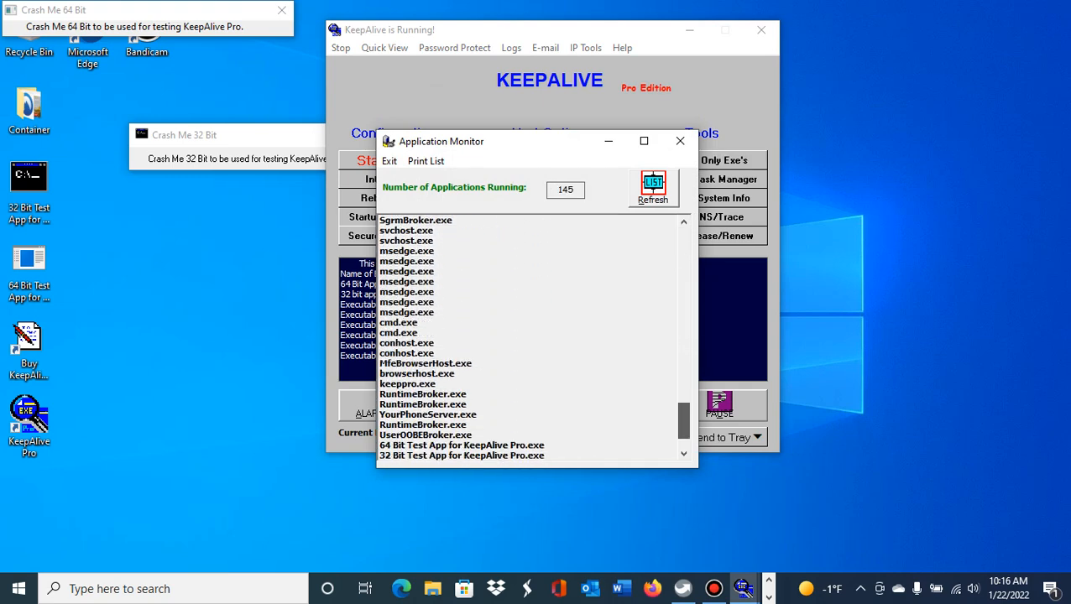
drag(684, 428, 684, 245)
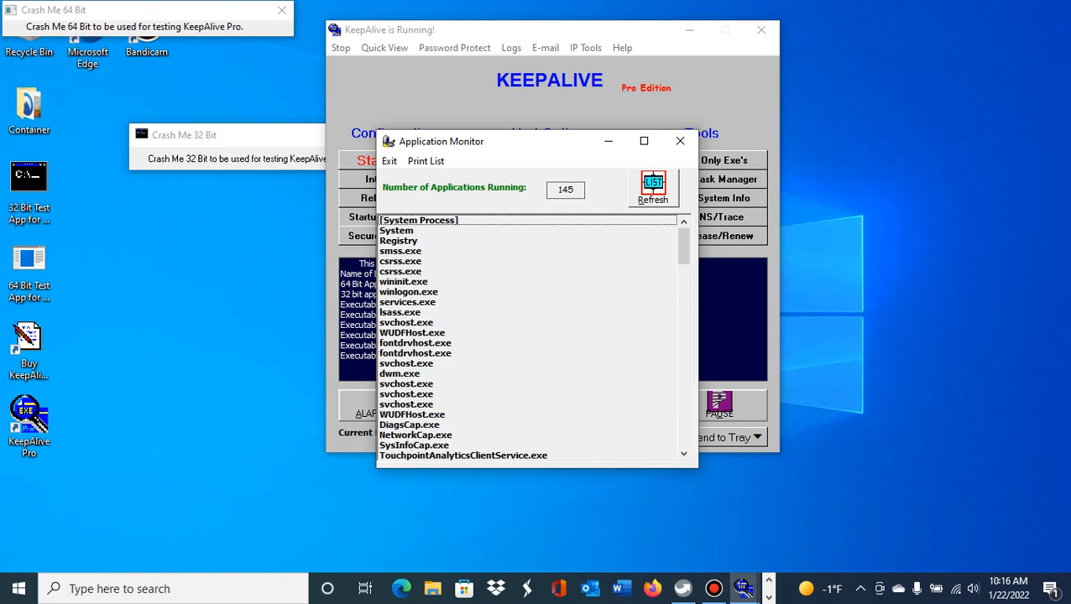
click(680, 141)
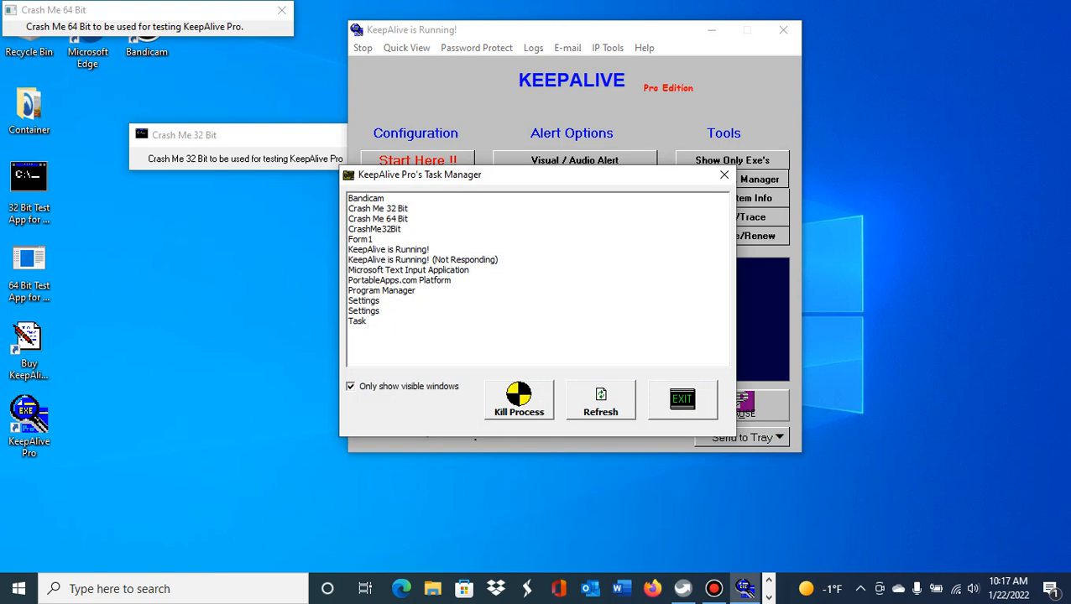
click(680, 396)
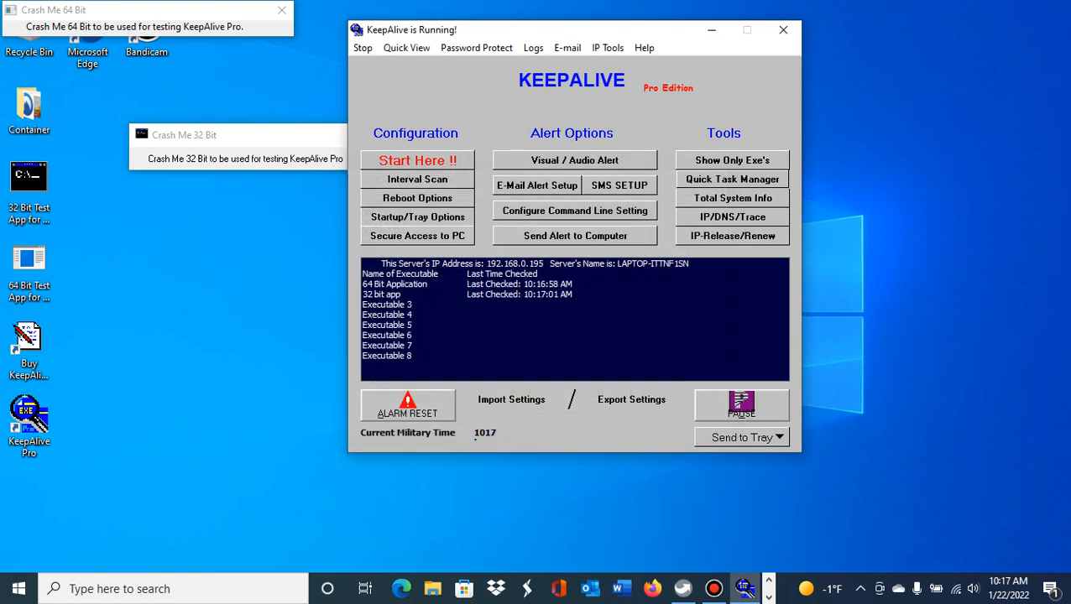
Step: Move the KeepAlive window clear of the test apps and check the total system information tool
drag(654, 30, 814, 88)
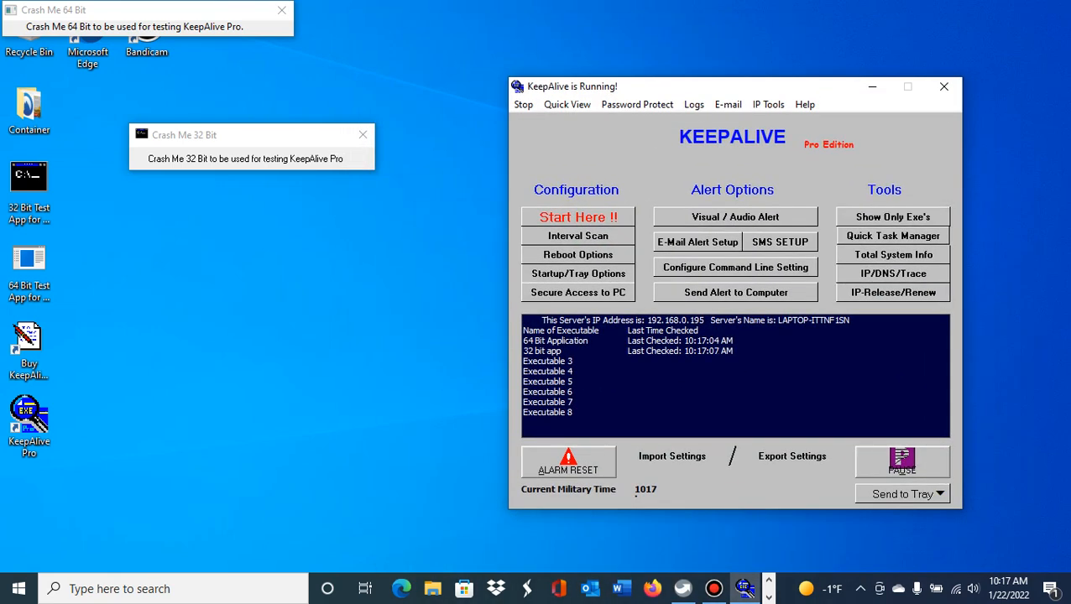
click(893, 254)
key(Return)
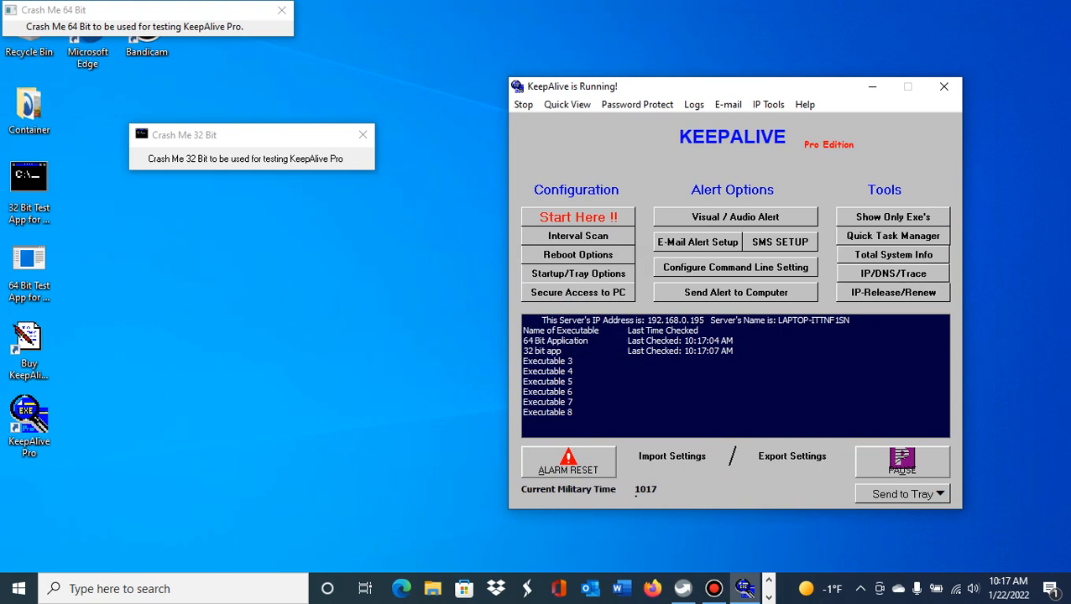
click(893, 274)
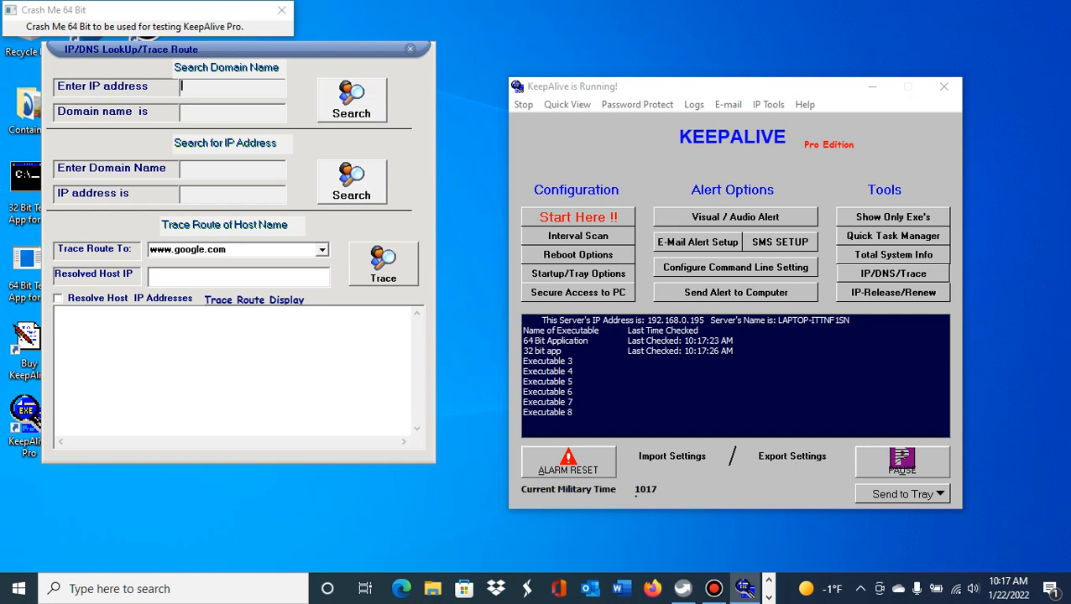
click(383, 264)
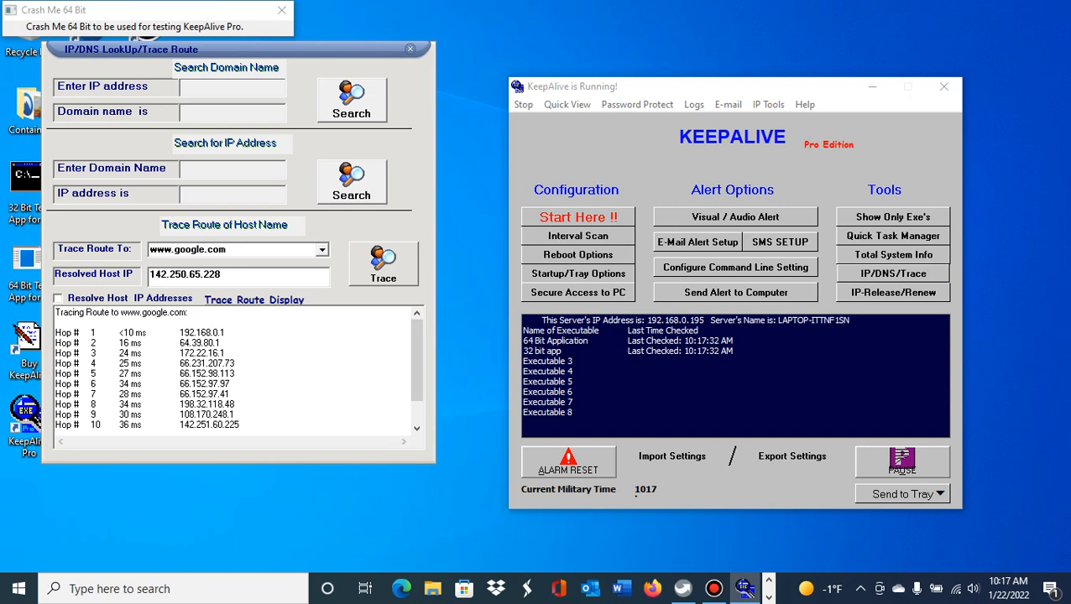
click(58, 299)
click(384, 265)
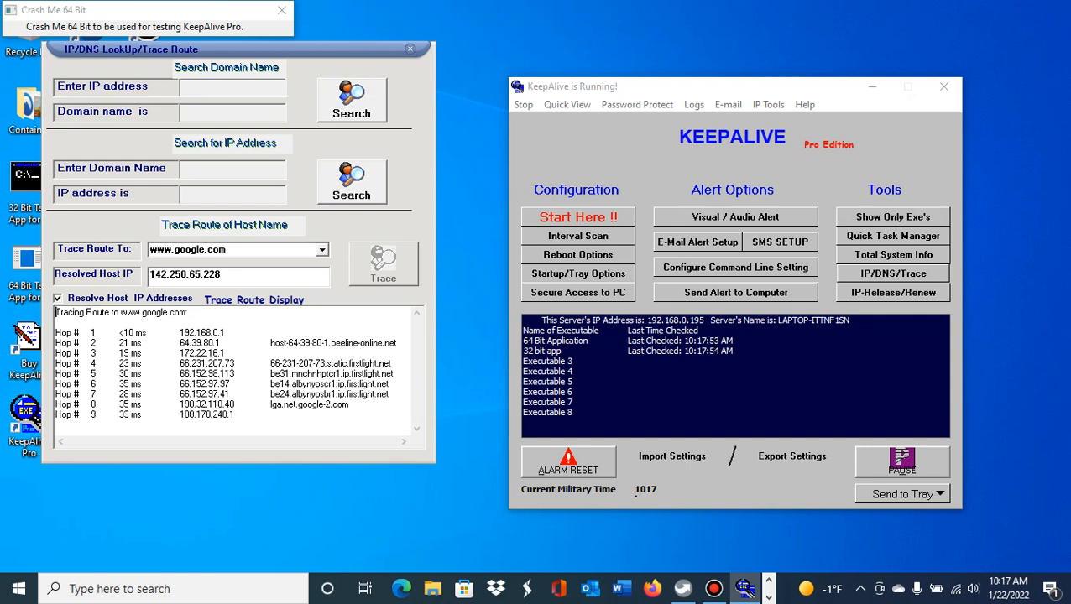
Step: Review the DHCP release/renew utility with the ExpressVPN TAP Adapter selected, closing it without releasing or renewing
click(893, 293)
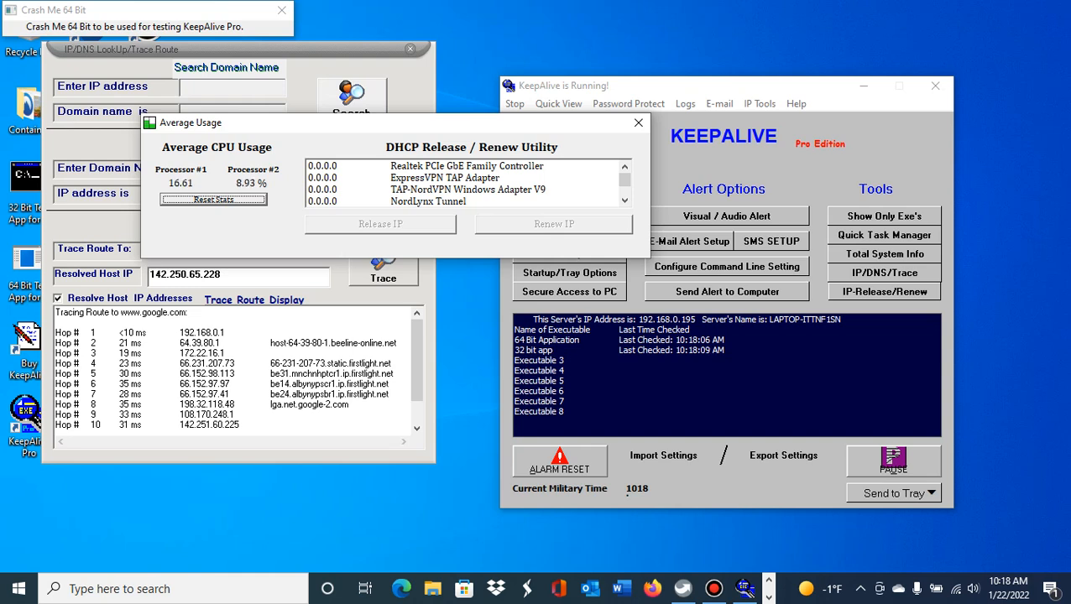
drag(624, 180, 624, 180)
click(444, 178)
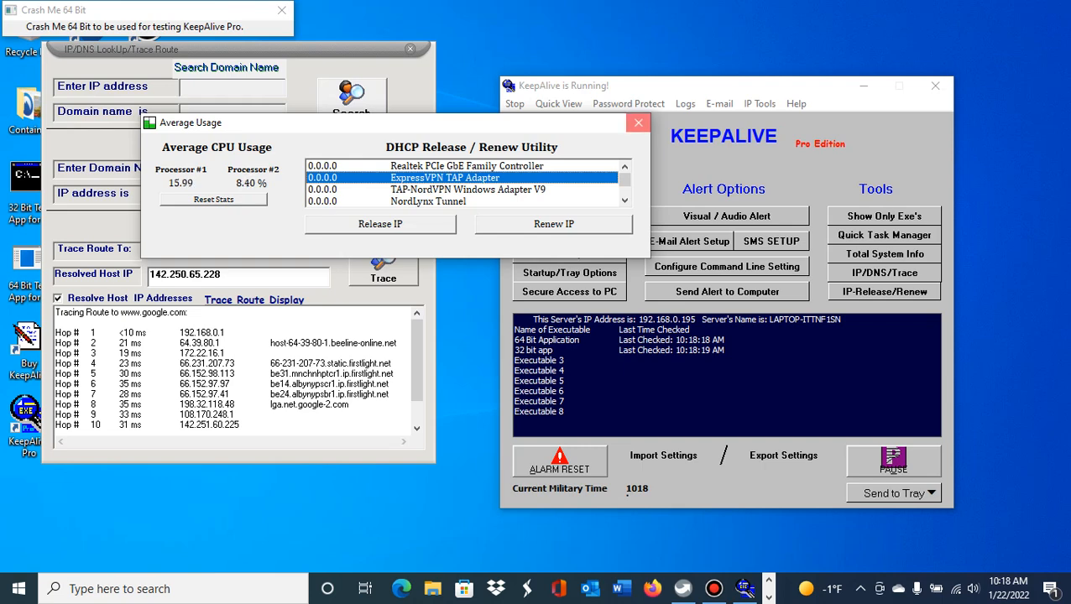
click(638, 123)
Step: Export the KeepAlive settings.ini file to the Desktop folder
drag(713, 85, 527, 10)
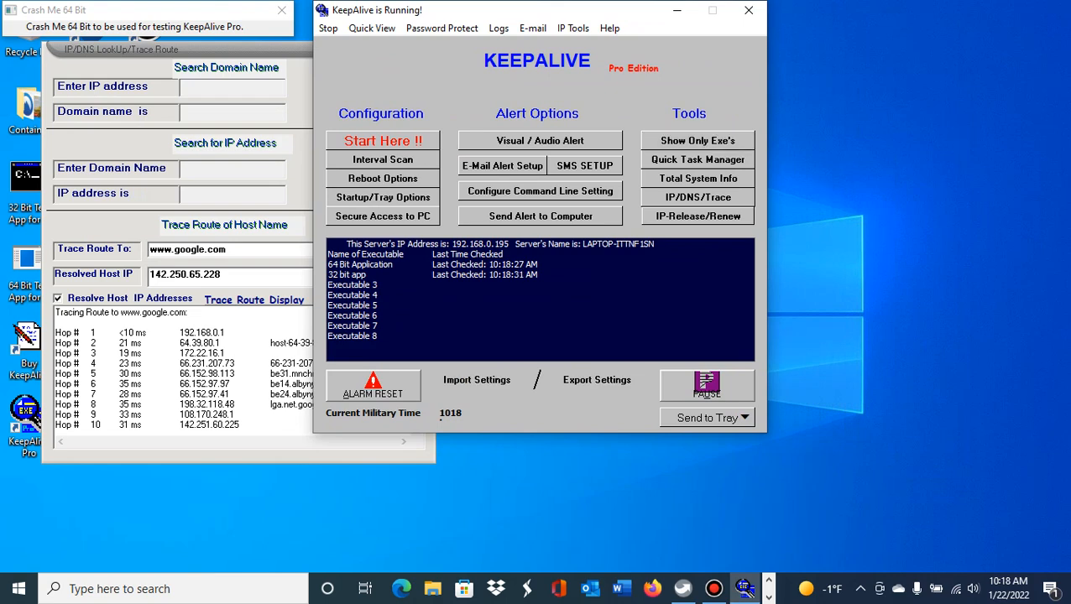
click(597, 380)
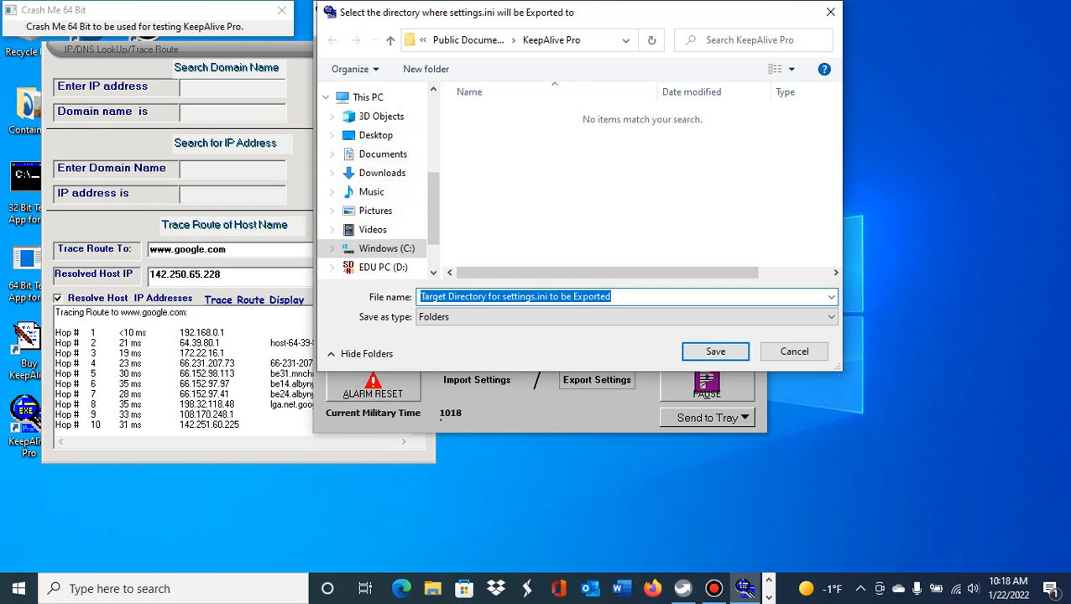
drag(433, 209, 433, 112)
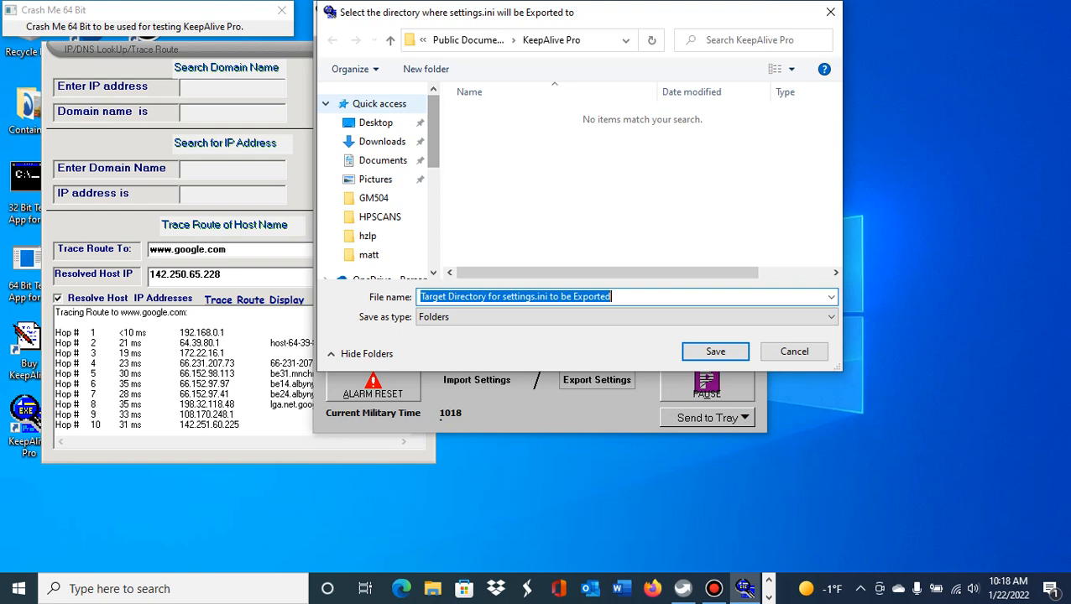
click(376, 122)
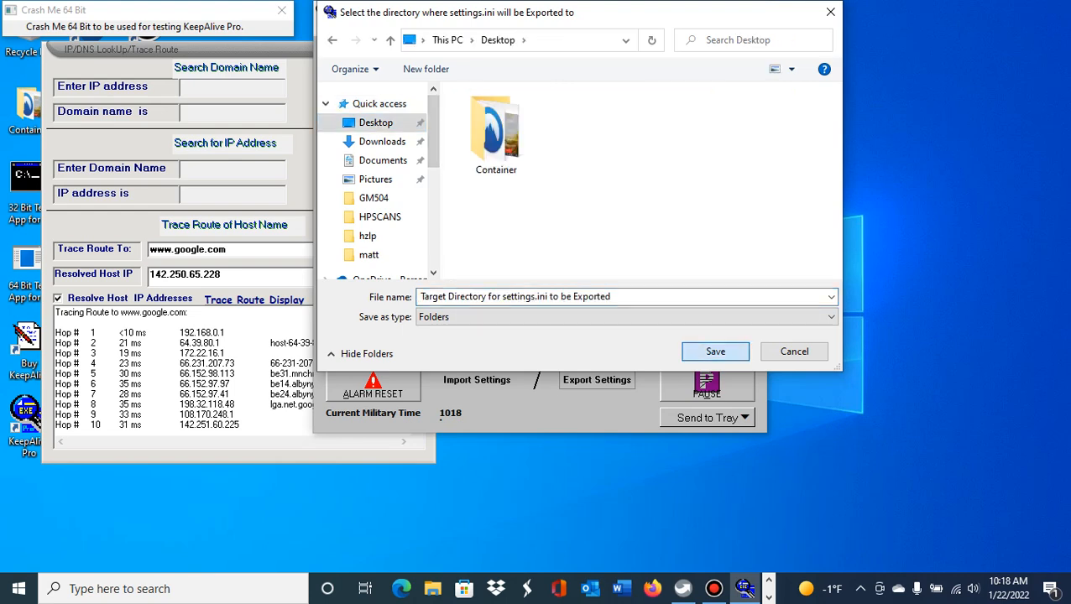
click(715, 352)
key(Return)
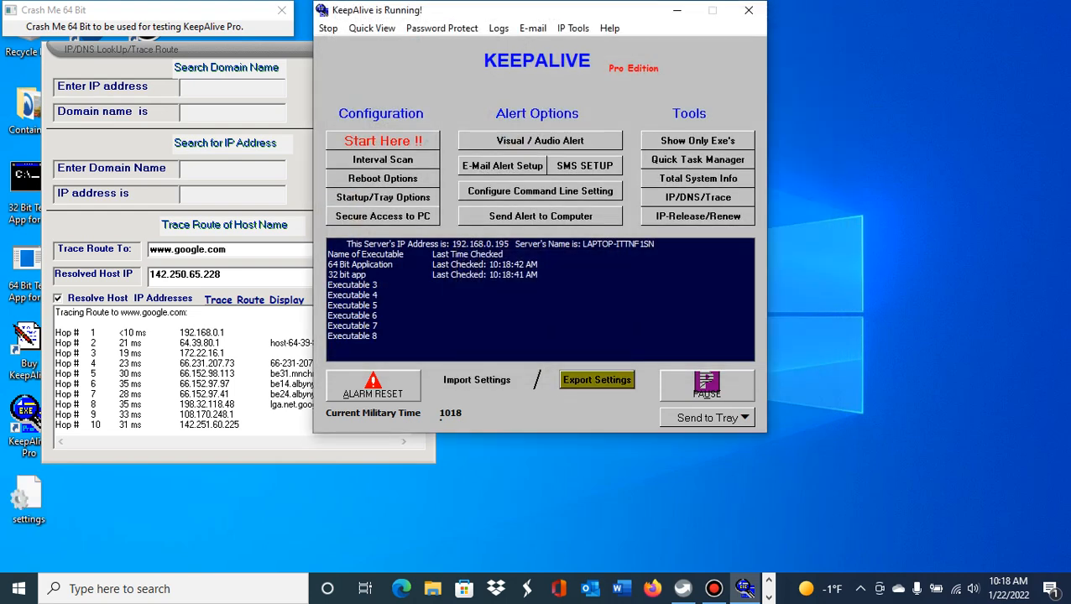
Step: Examine the monitored executables' entries in the exported settings file on the desktop, and close it
double_click(28, 498)
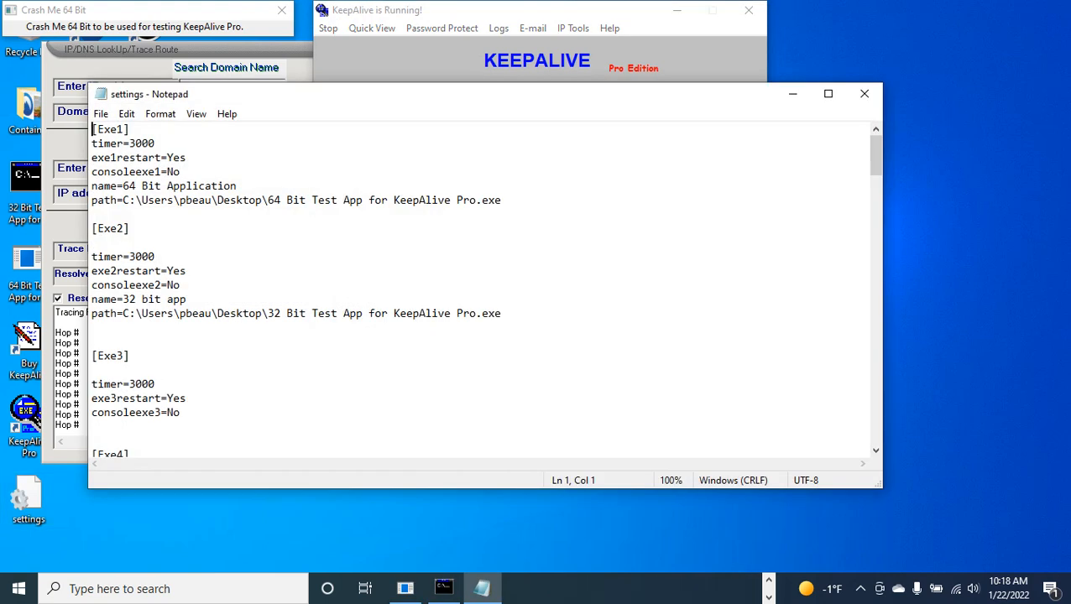
scroll(483, 290, down, 3)
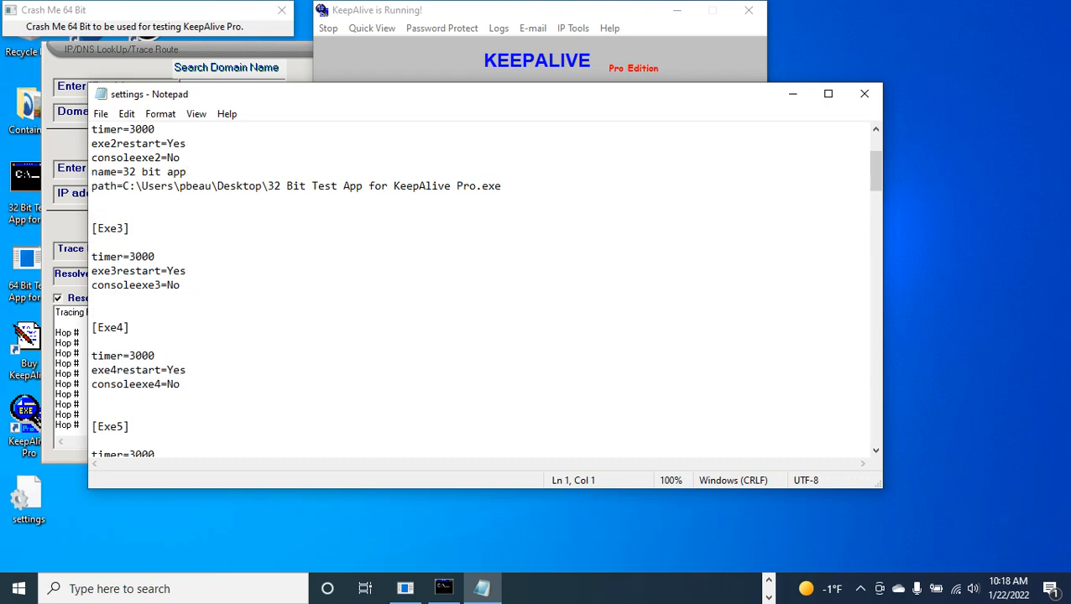
scroll(483, 290, up, 3)
scroll(482, 289, down, 8)
scroll(483, 289, up, 8)
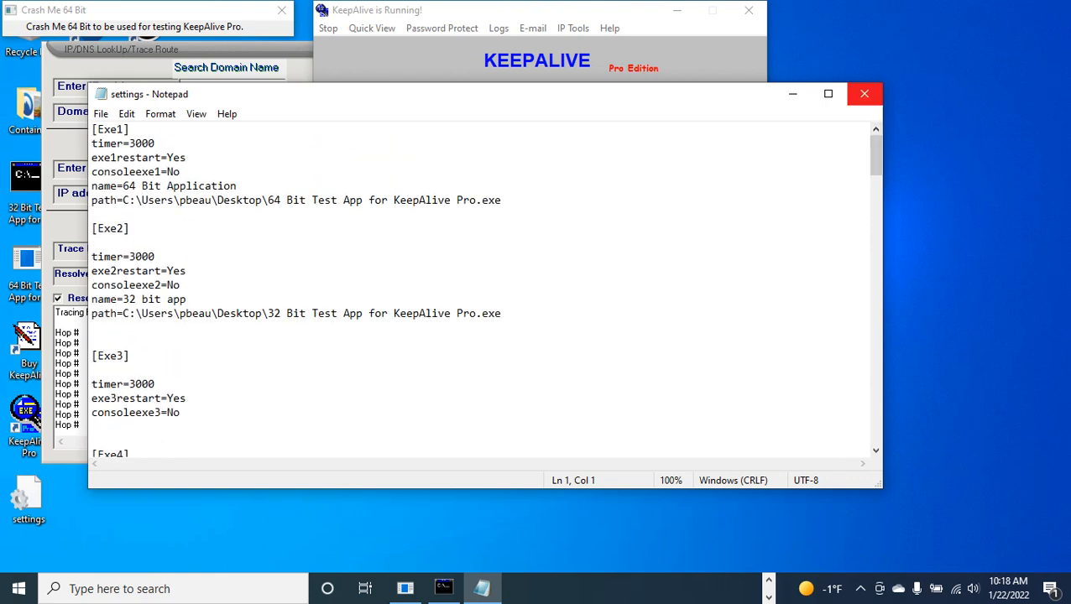
click(864, 94)
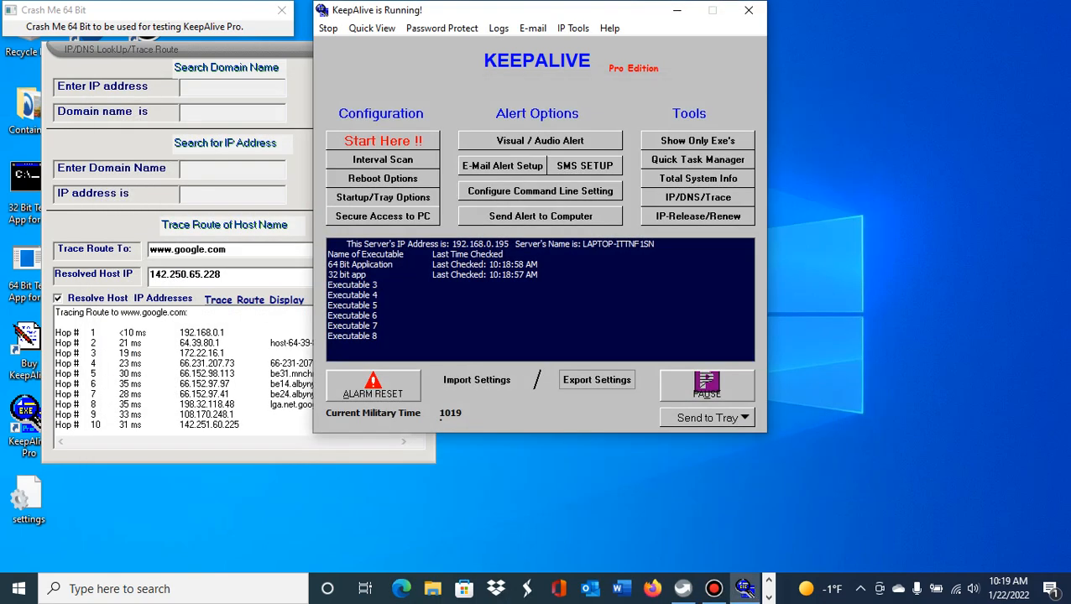